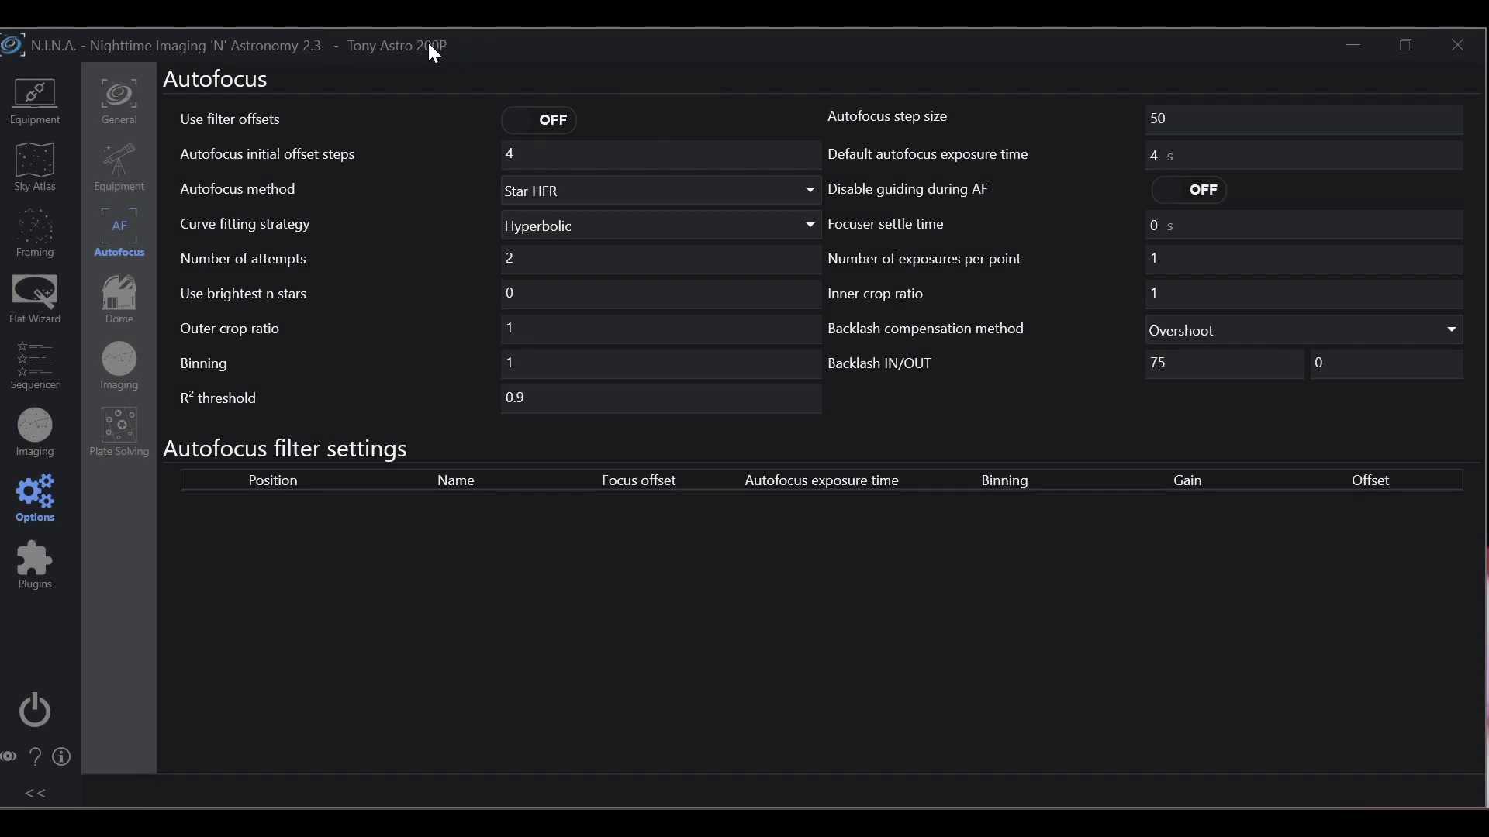
# Open the Equipment Focuser page, showing ZWO Focuser (1) disconnected at position 0
pyautogui.click(17, 101)
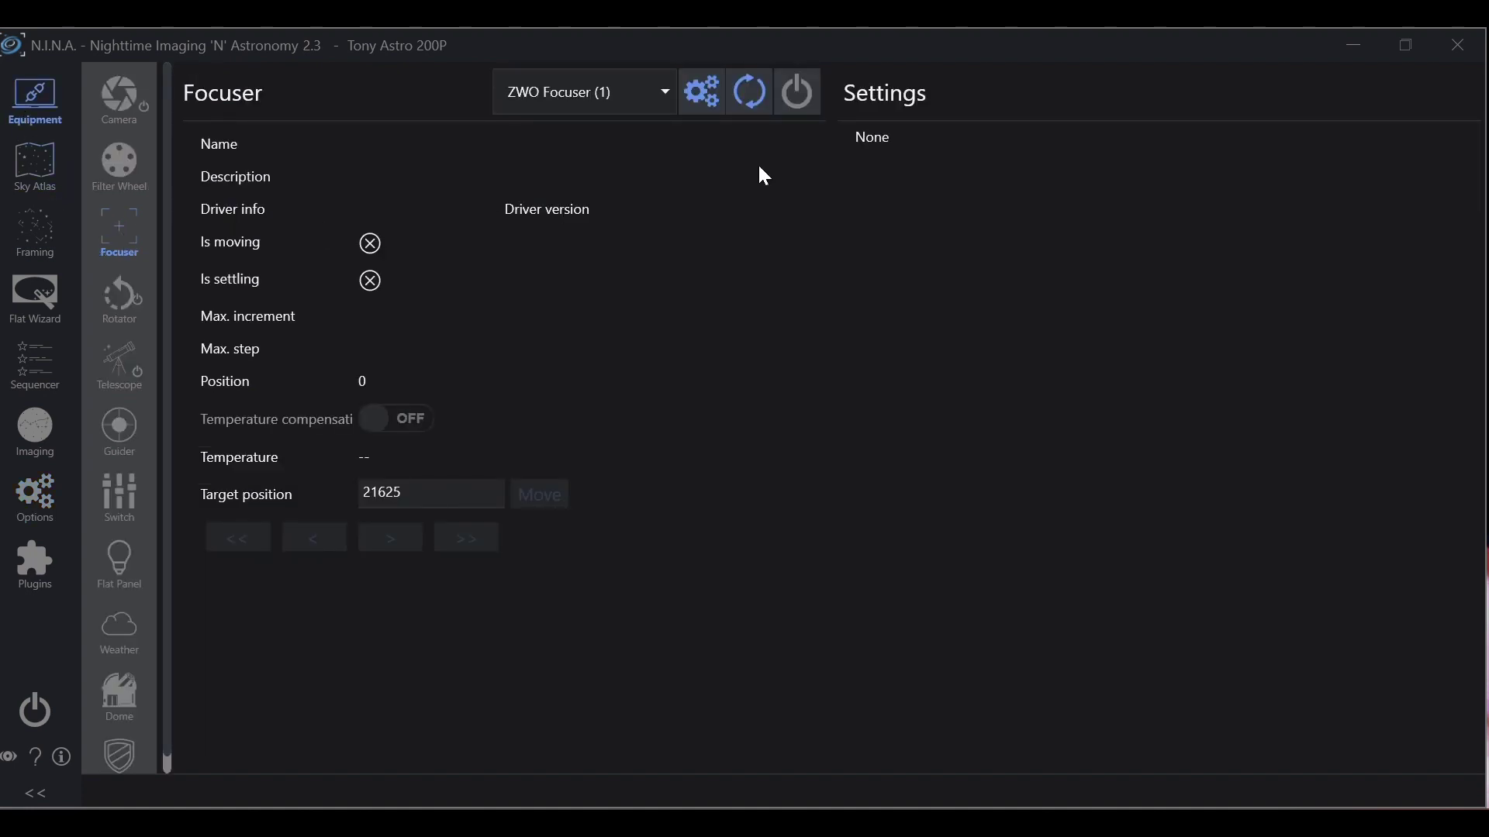
# Connect ZWO Focuser (1), now at position 21625, and go back to the Autofocus options
pyautogui.click(789, 113)
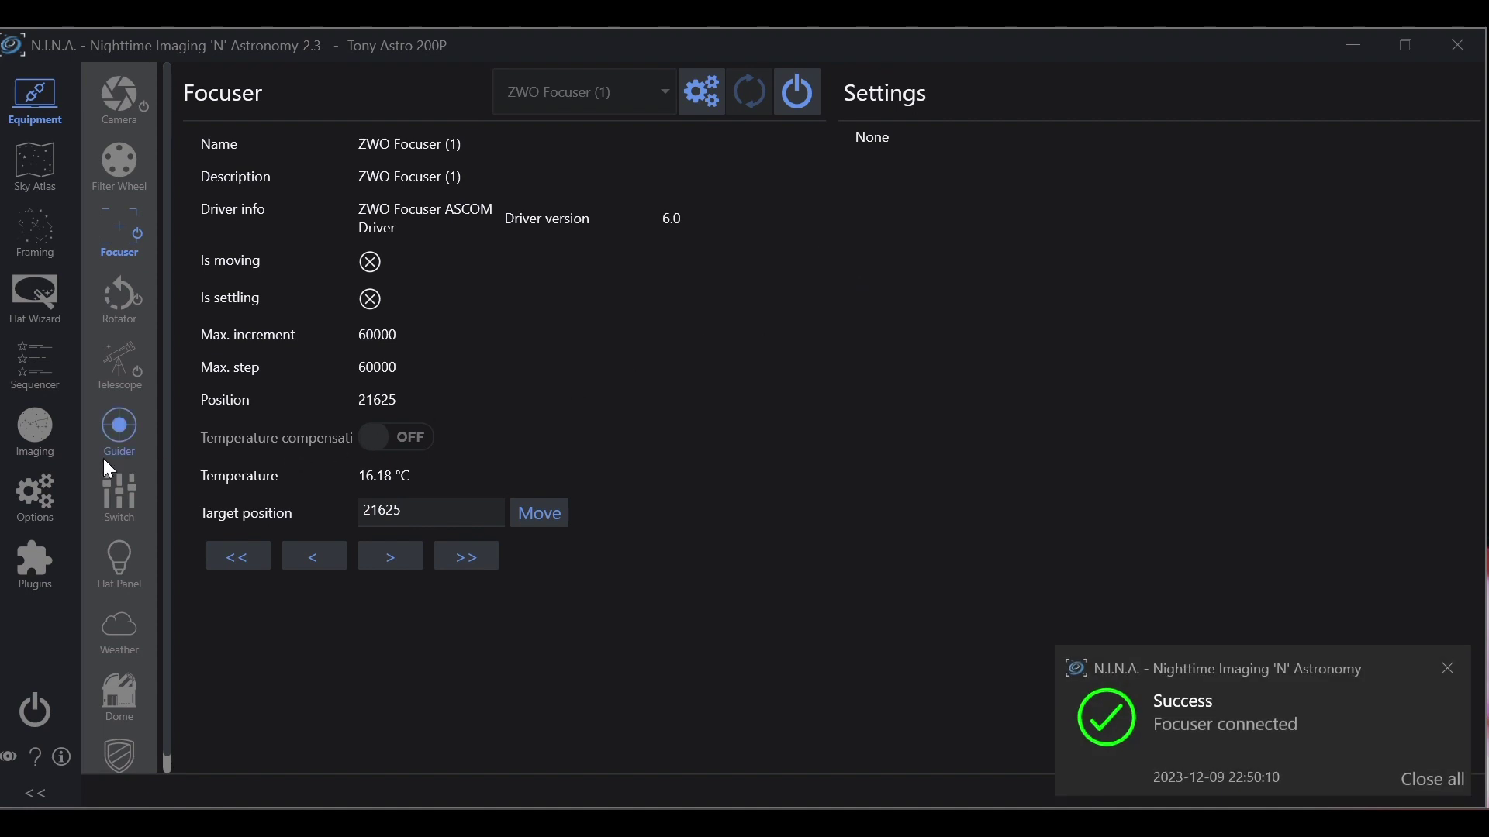
pyautogui.click(49, 499)
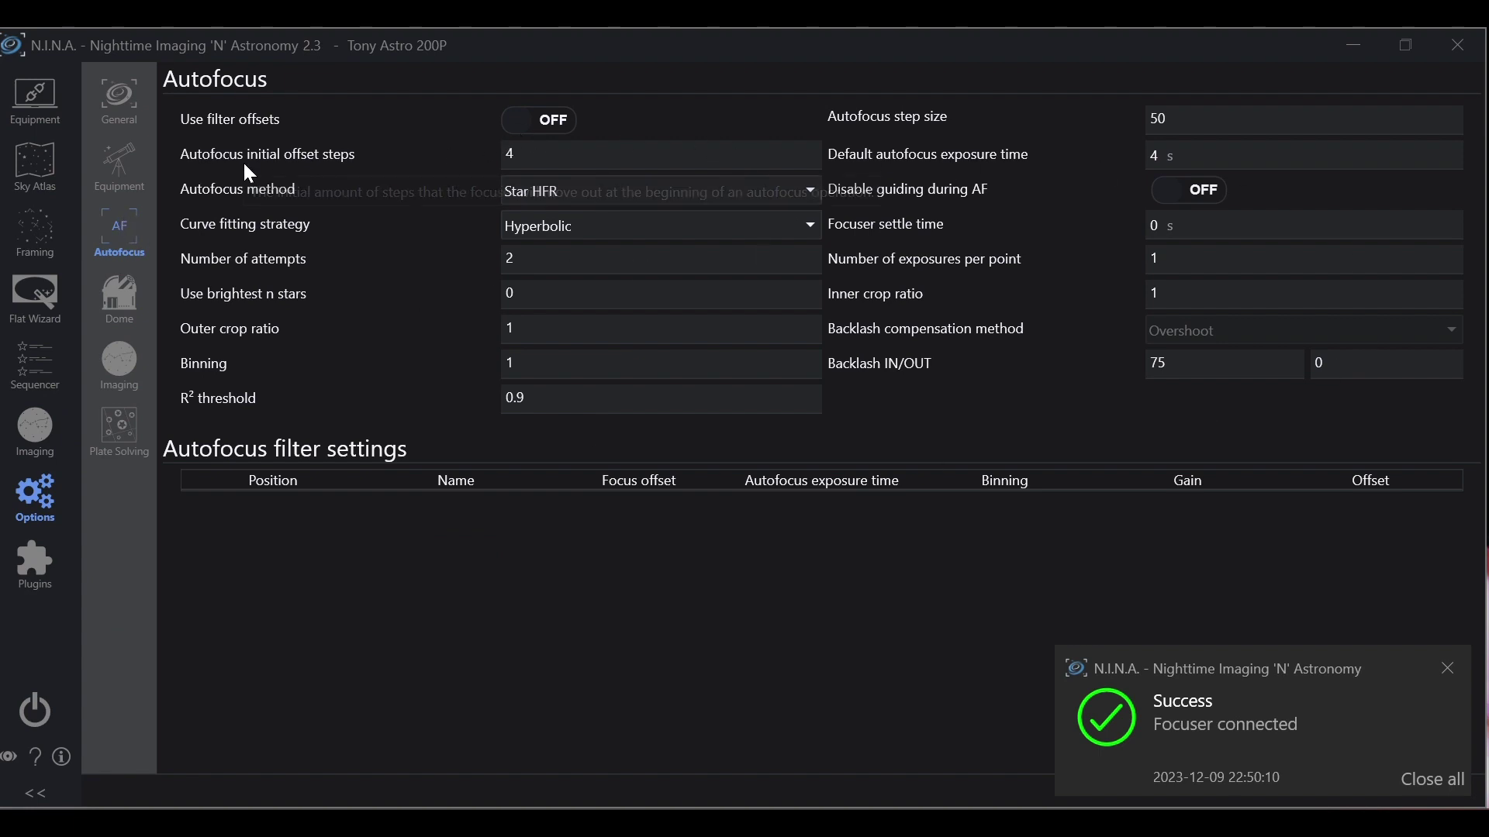
pyautogui.moveTo(298, 172)
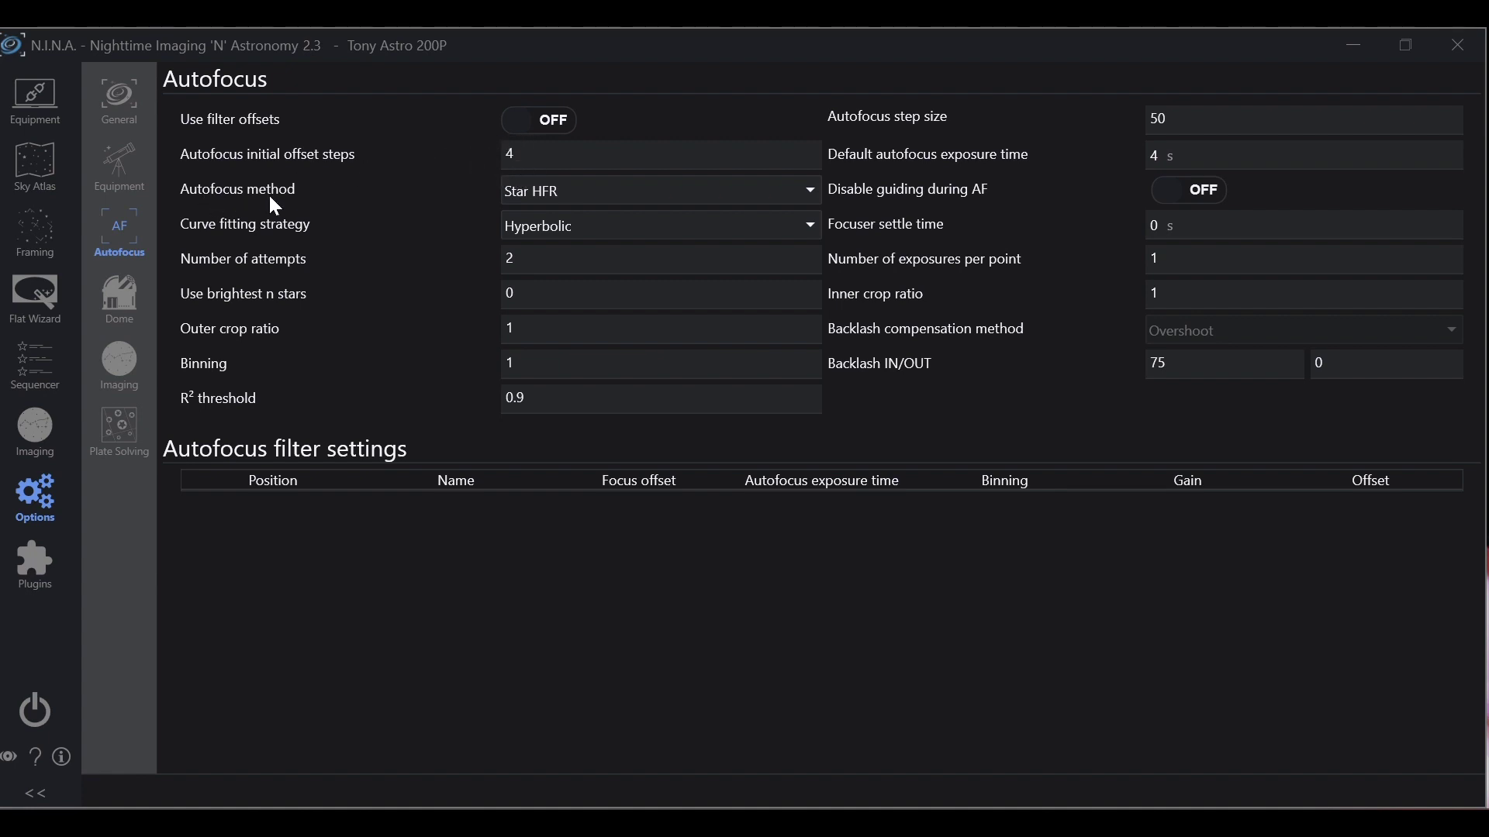
pyautogui.moveTo(562, 203)
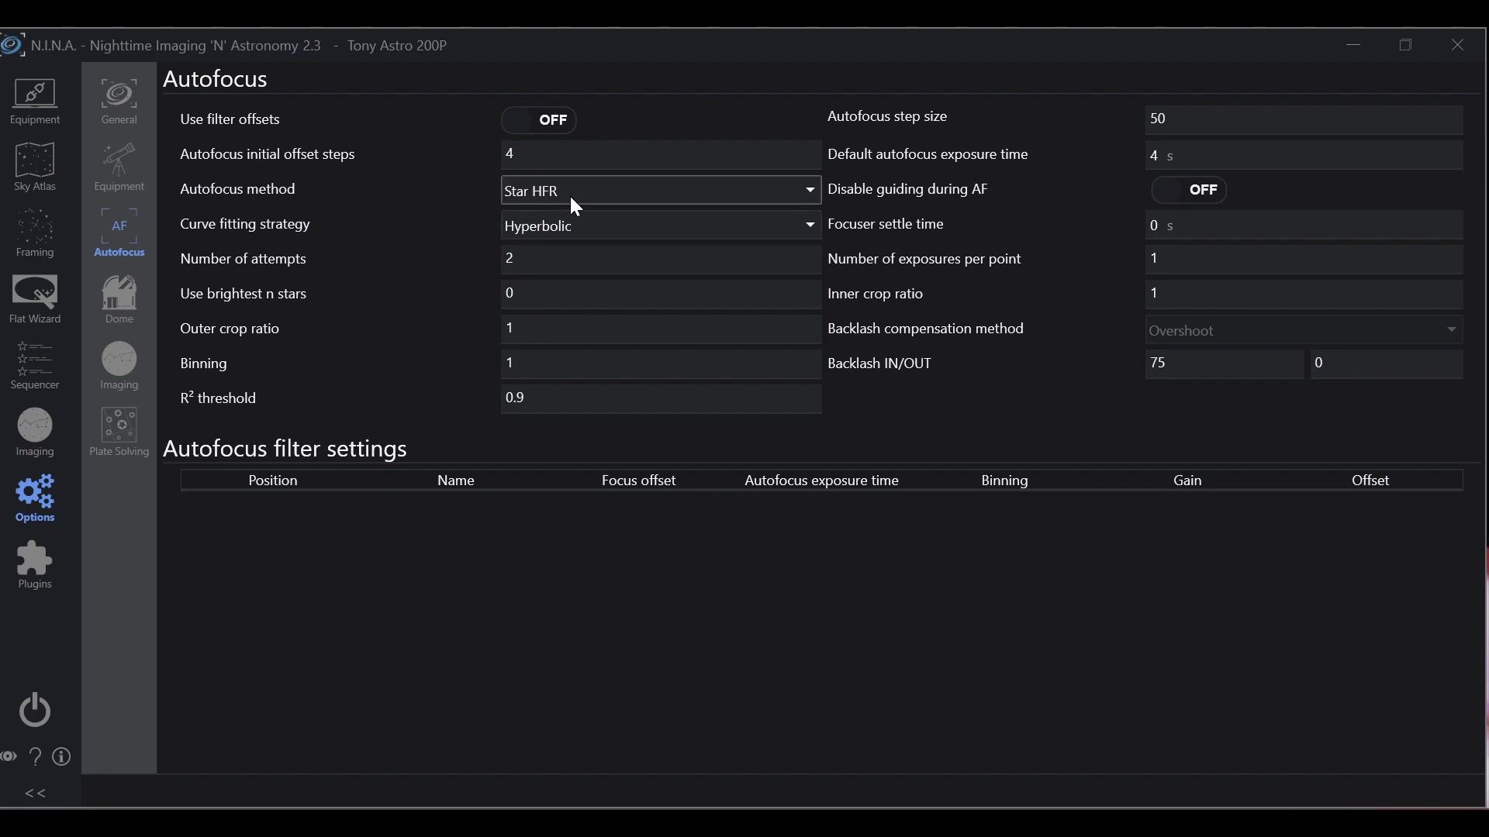
pyautogui.click(570, 195)
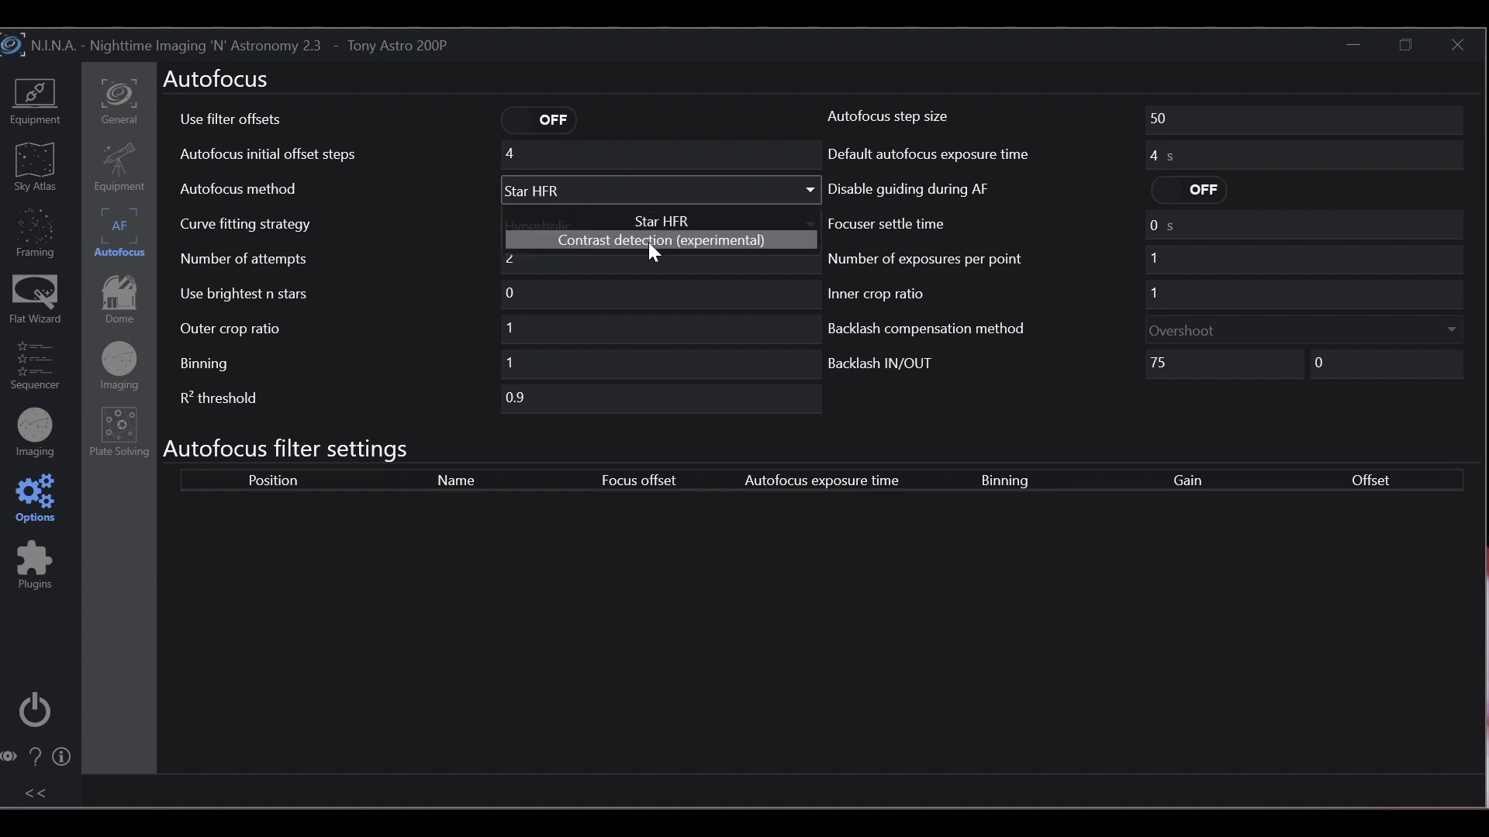
pyautogui.click(643, 220)
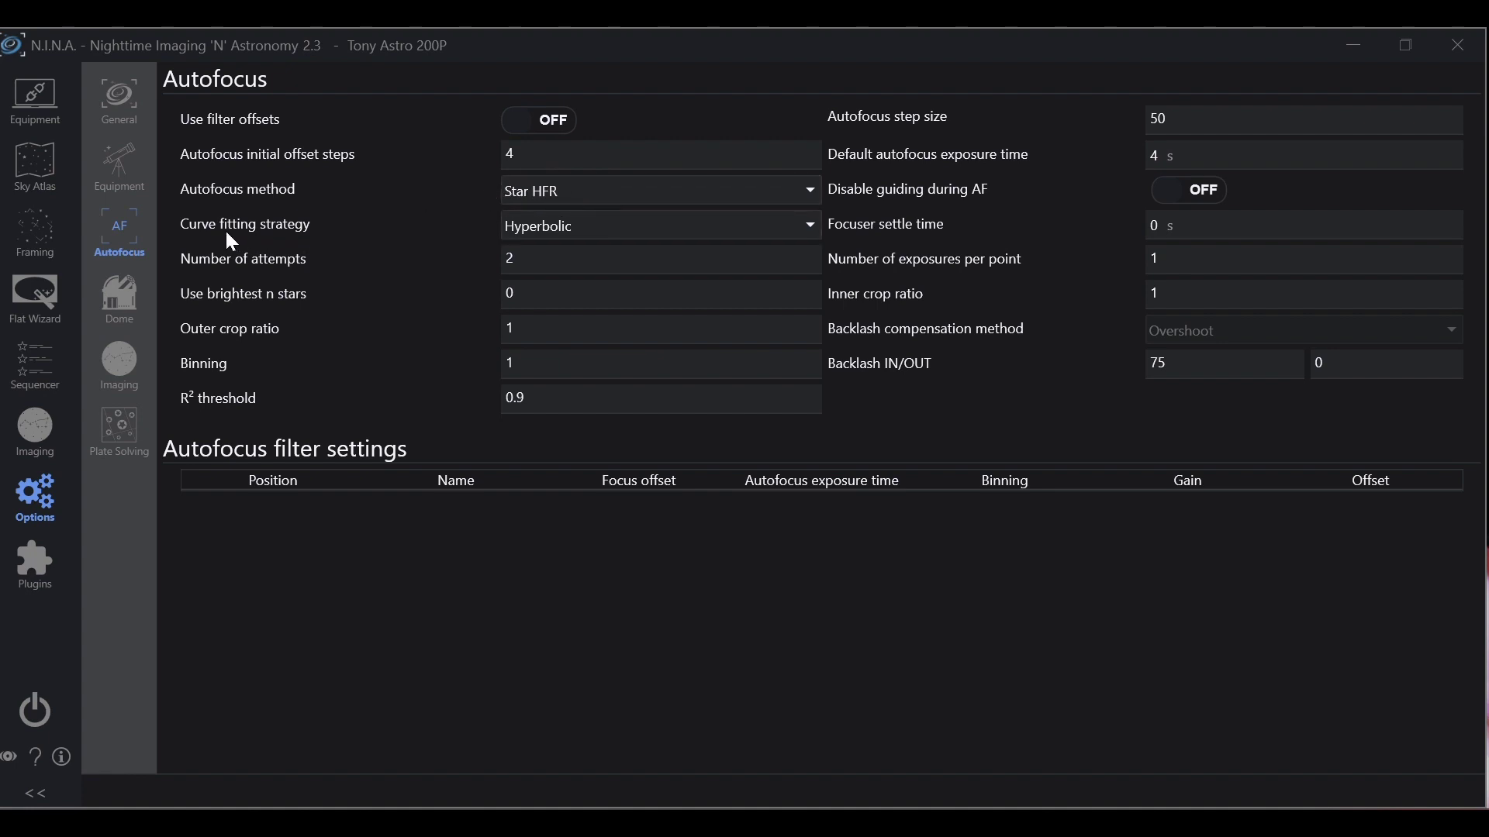
pyautogui.click(610, 233)
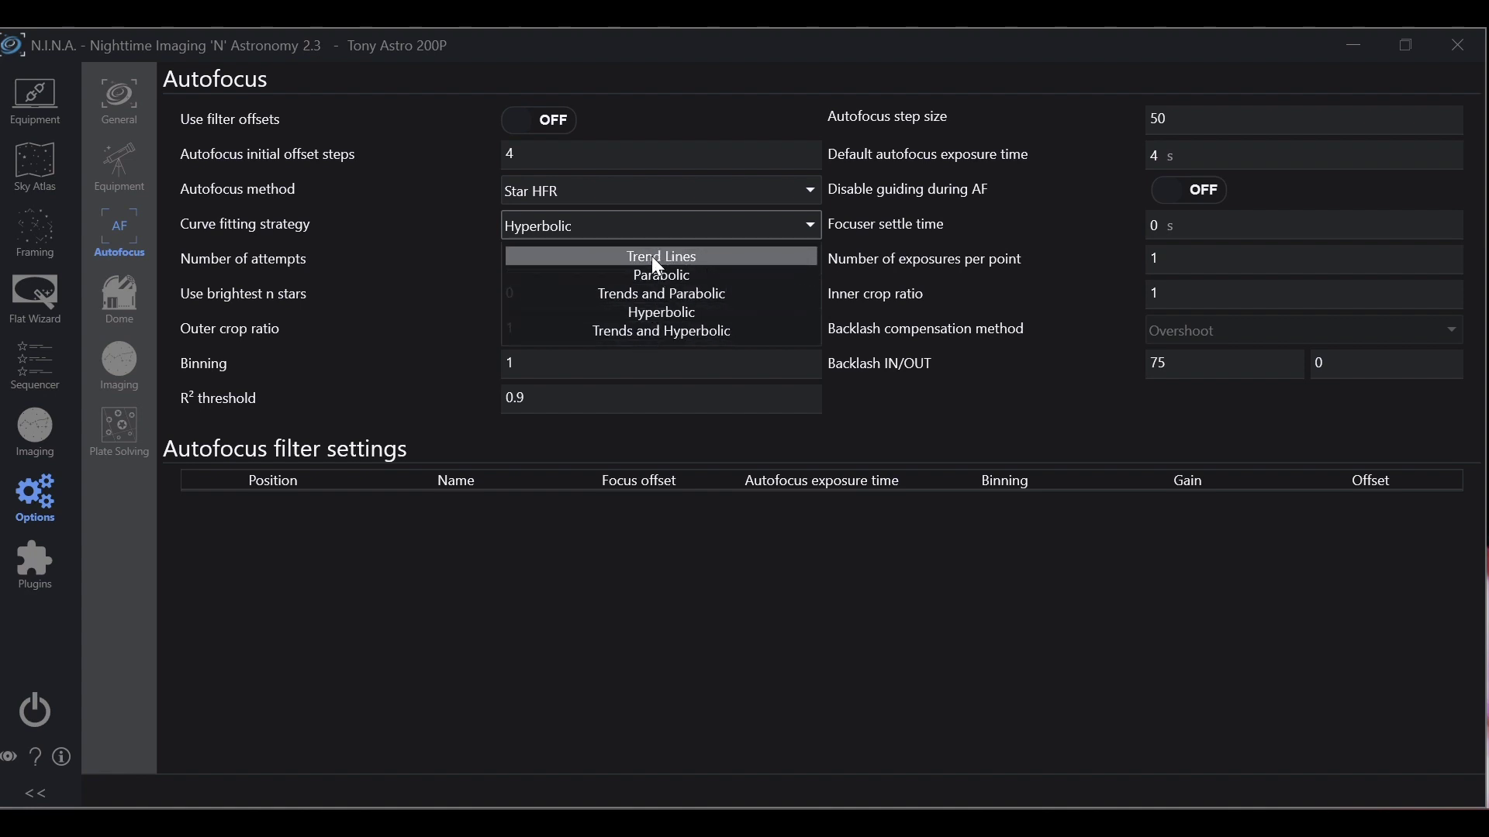
pyautogui.click(647, 317)
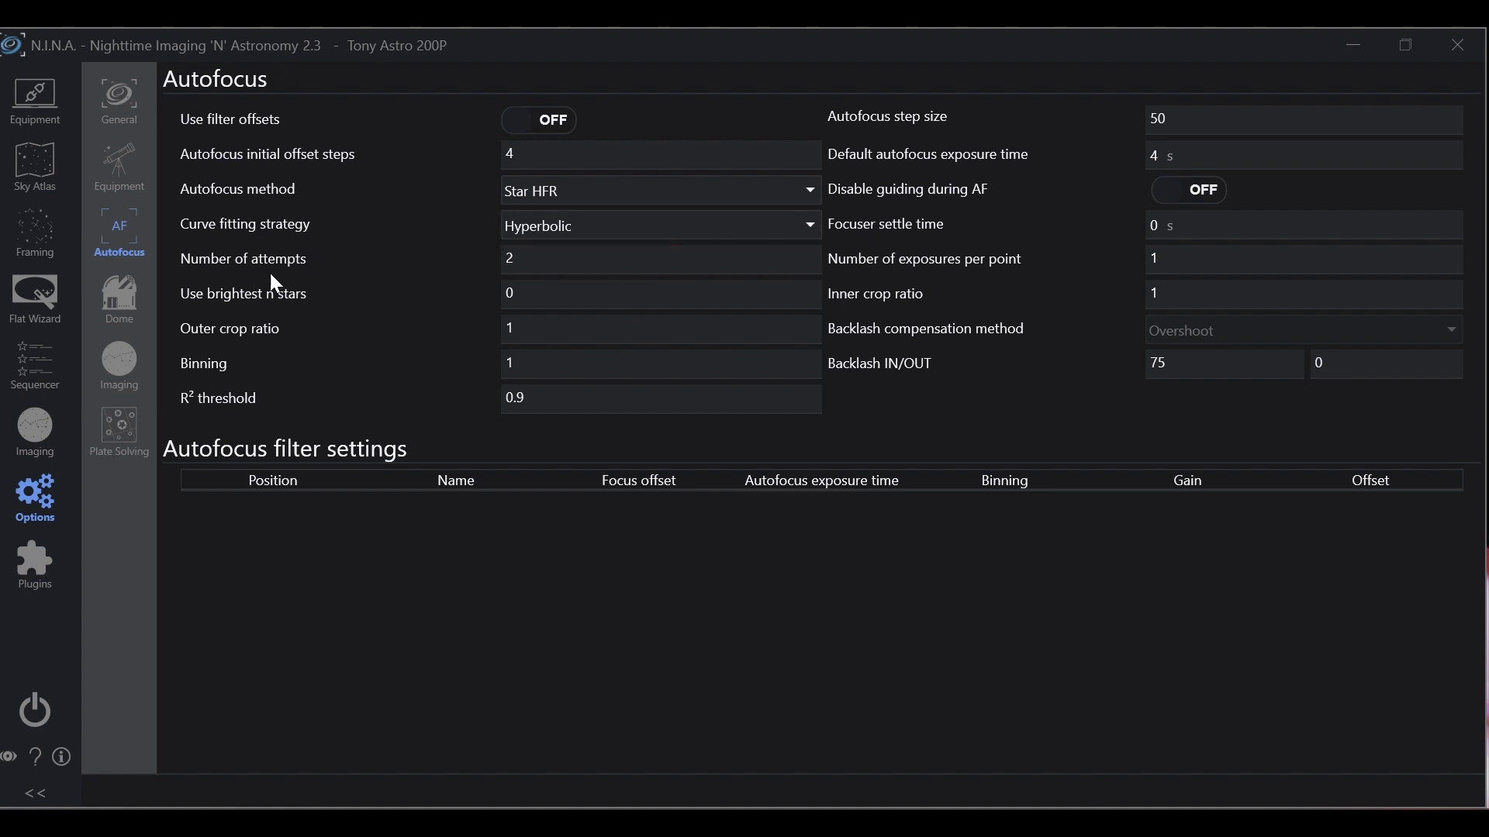
# Edit the Number of attempts field, keeping two attempts, and check the R² threshold tooltip
pyautogui.click(519, 262)
pyautogui.press('BackSpace')
pyautogui.moveTo(499, 272)
pyautogui.moveTo(418, 407)
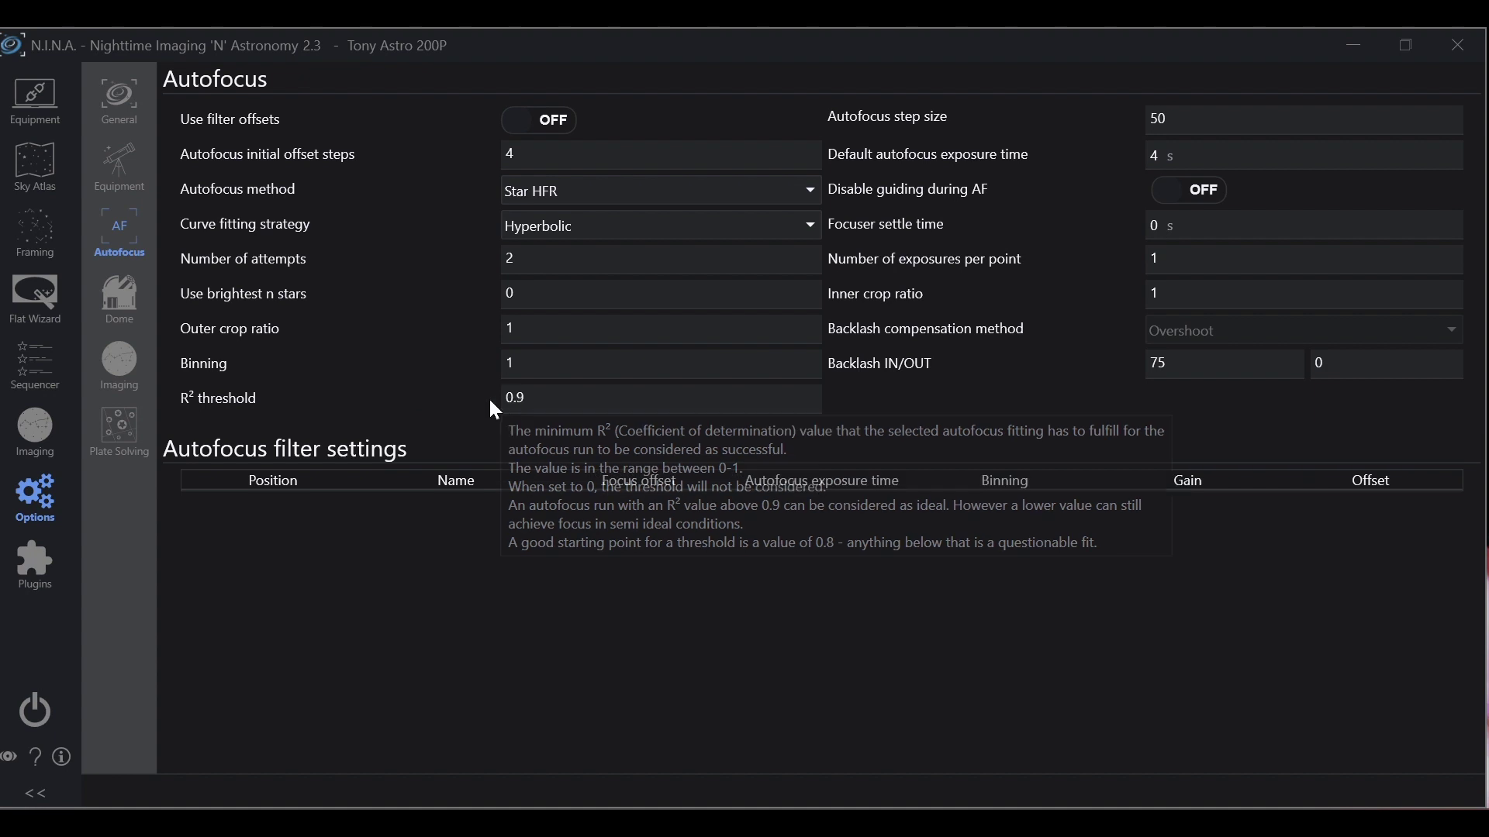
pyautogui.click(39, 425)
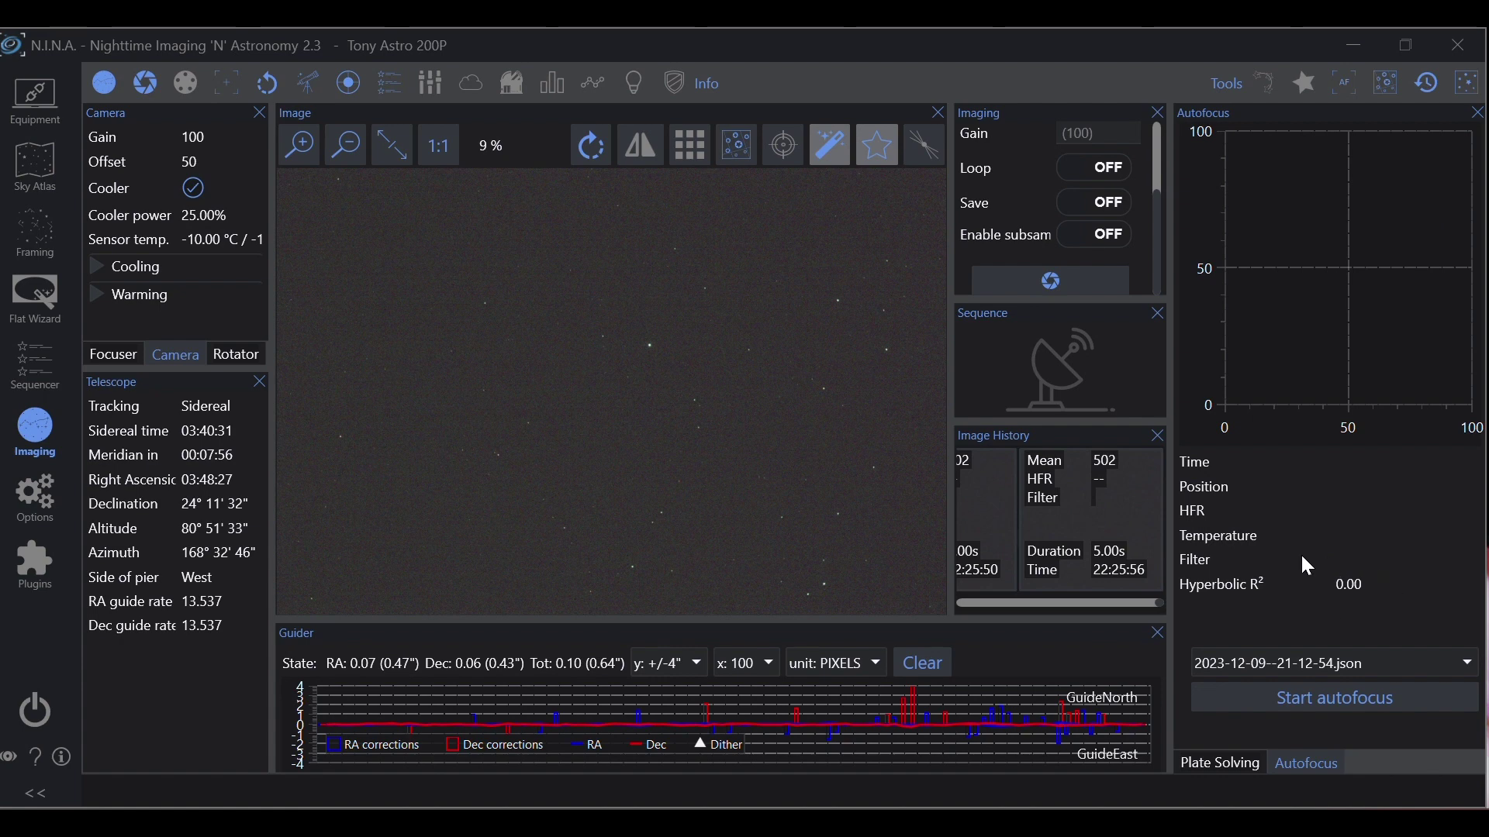
pyautogui.click(36, 497)
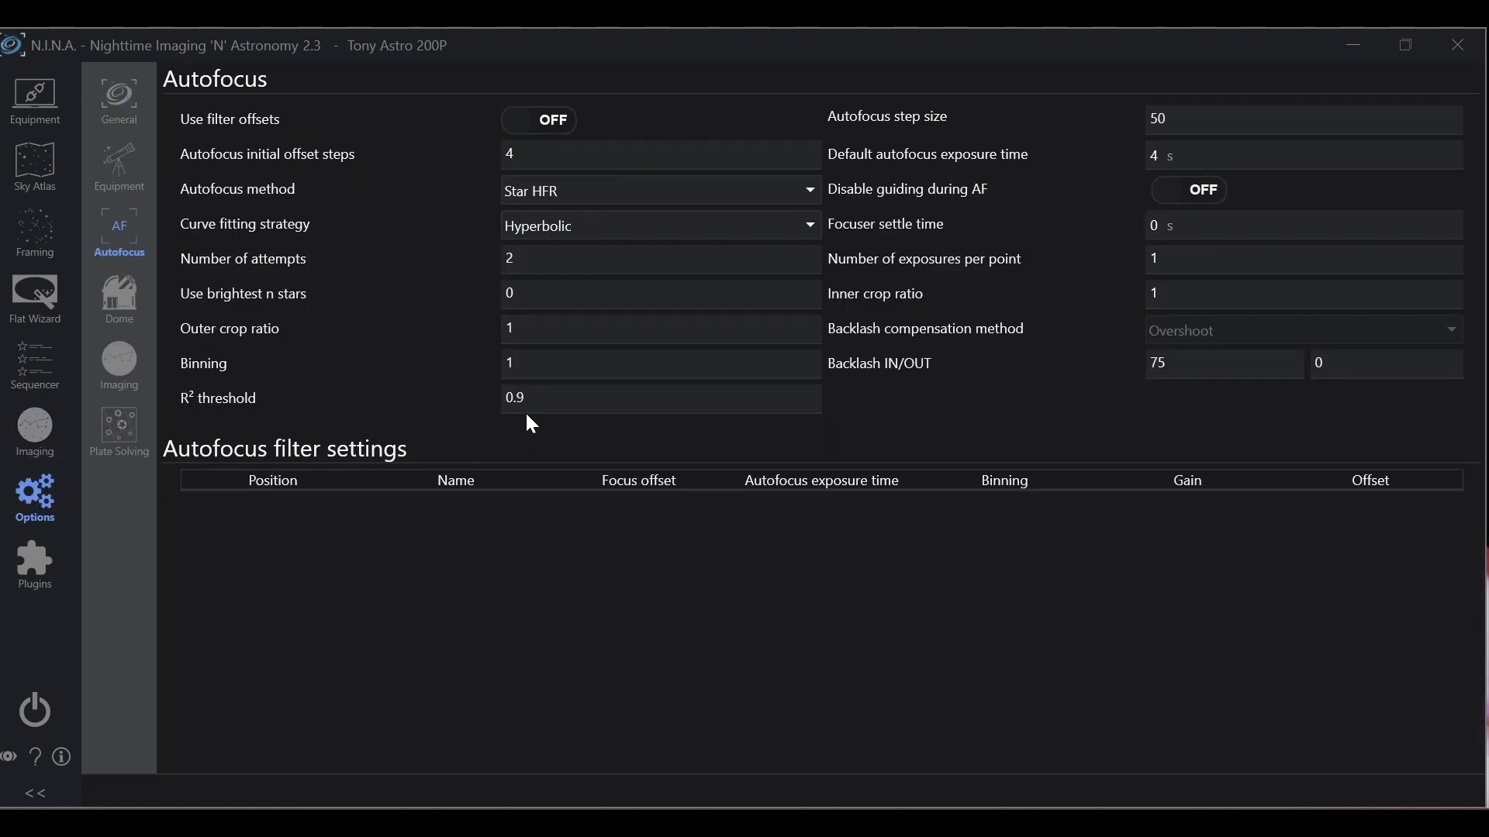
# Switch between the Imaging workspace and the Autofocus options, ending on the settings
pyautogui.moveTo(525, 417)
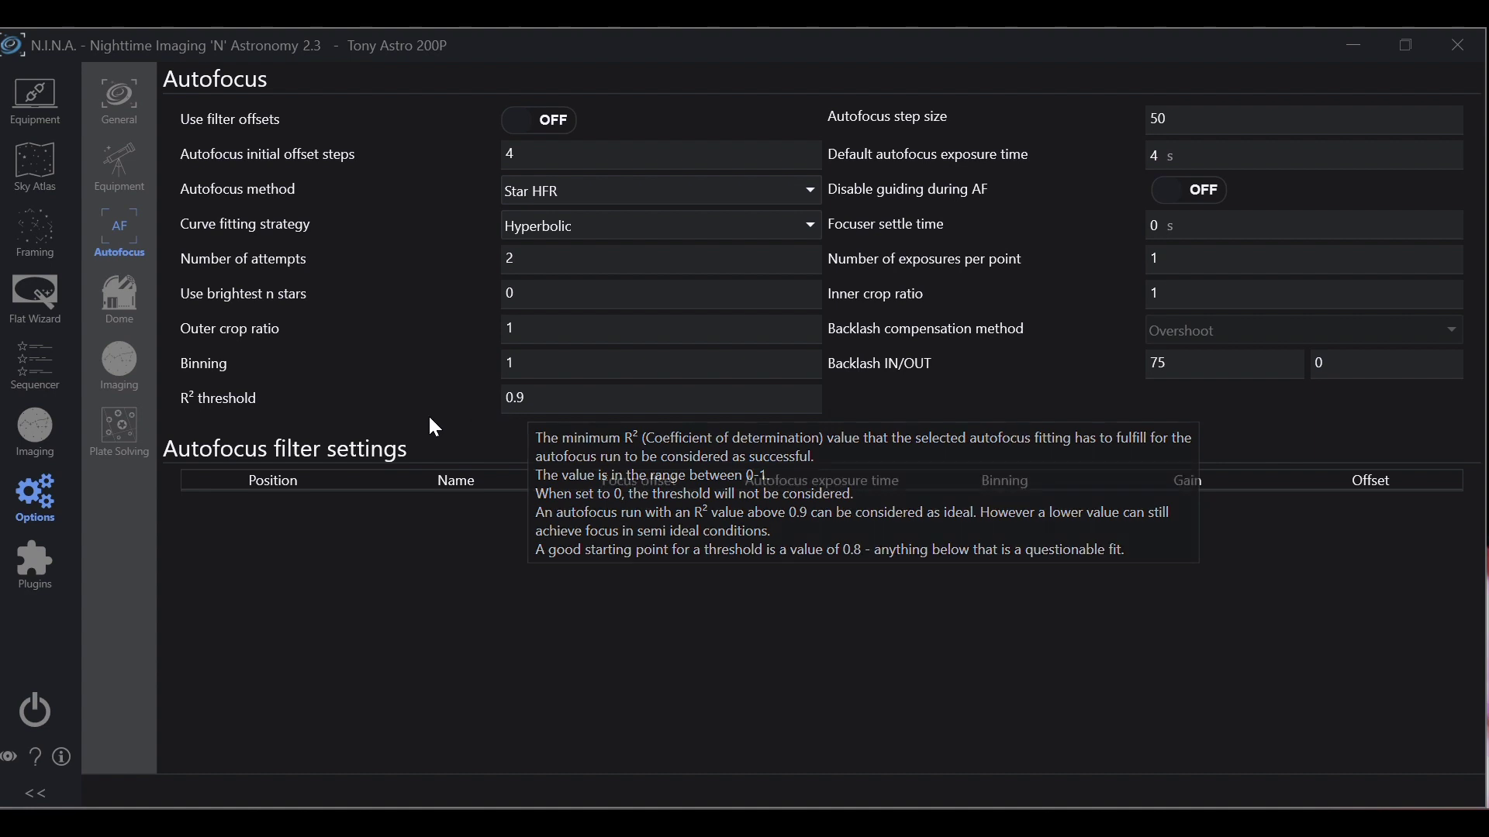
pyautogui.click(53, 442)
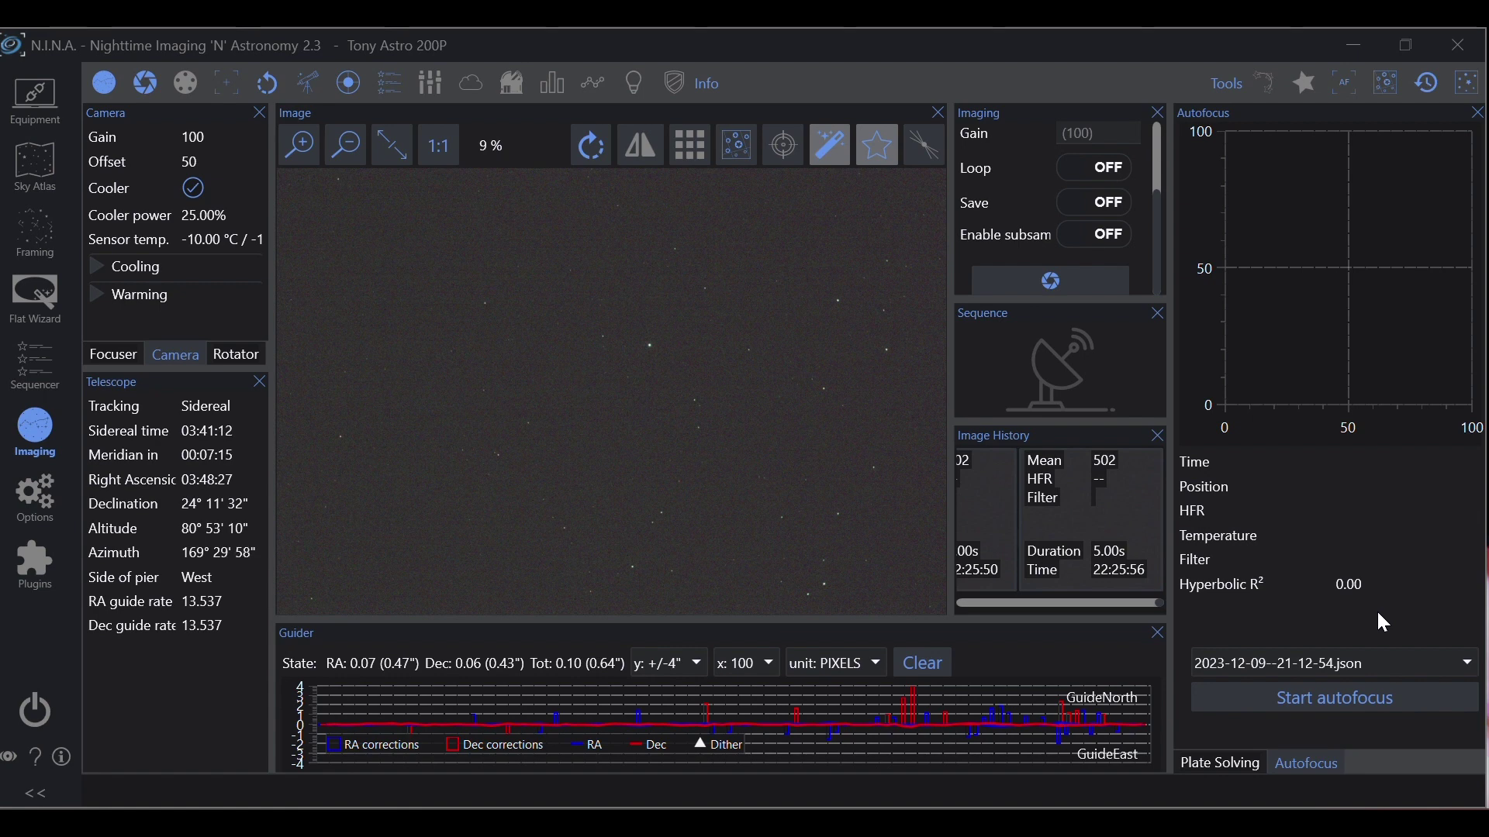
pyautogui.click(39, 488)
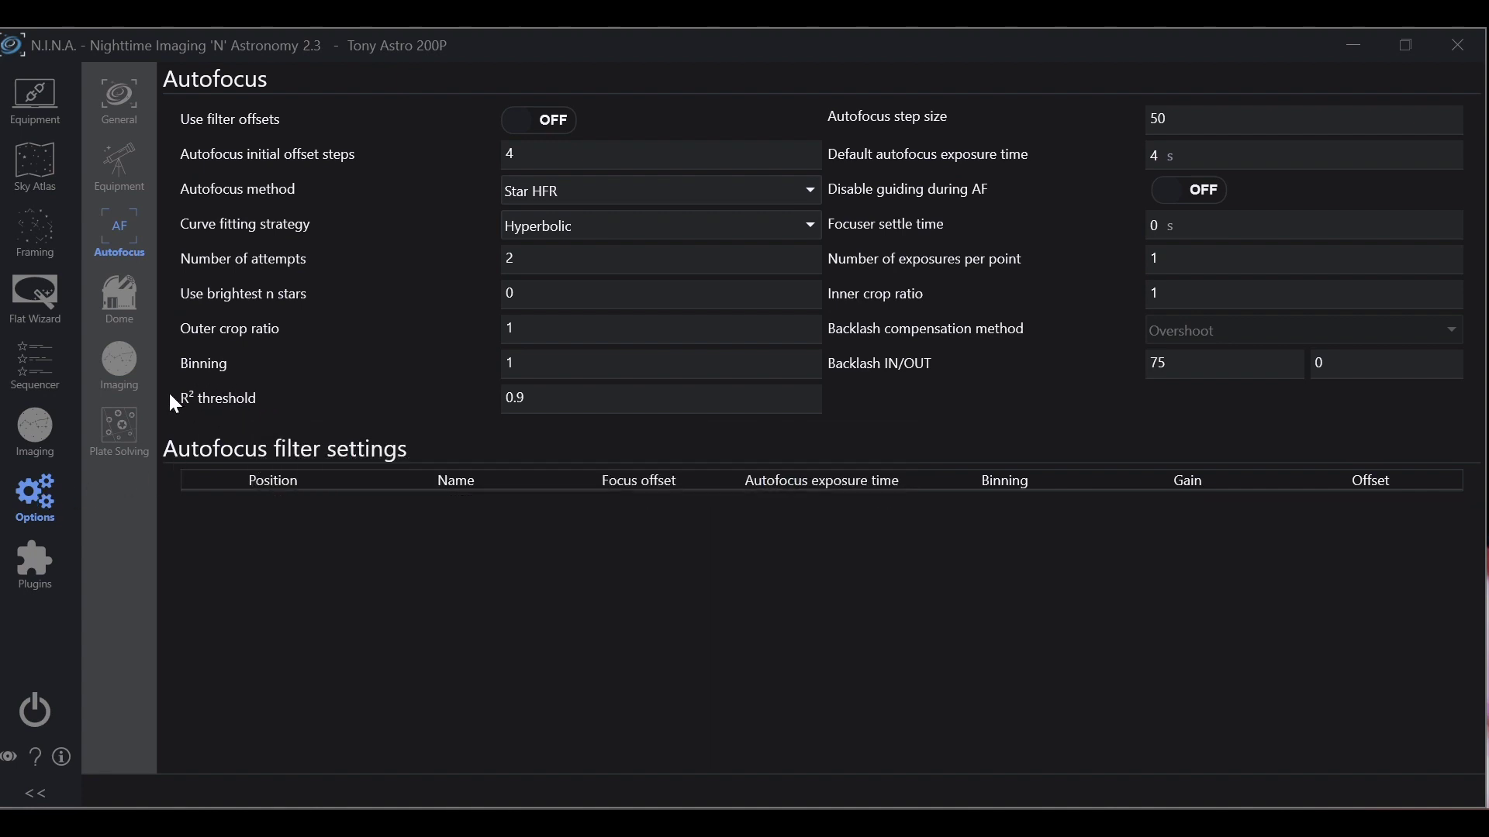
pyautogui.click(37, 436)
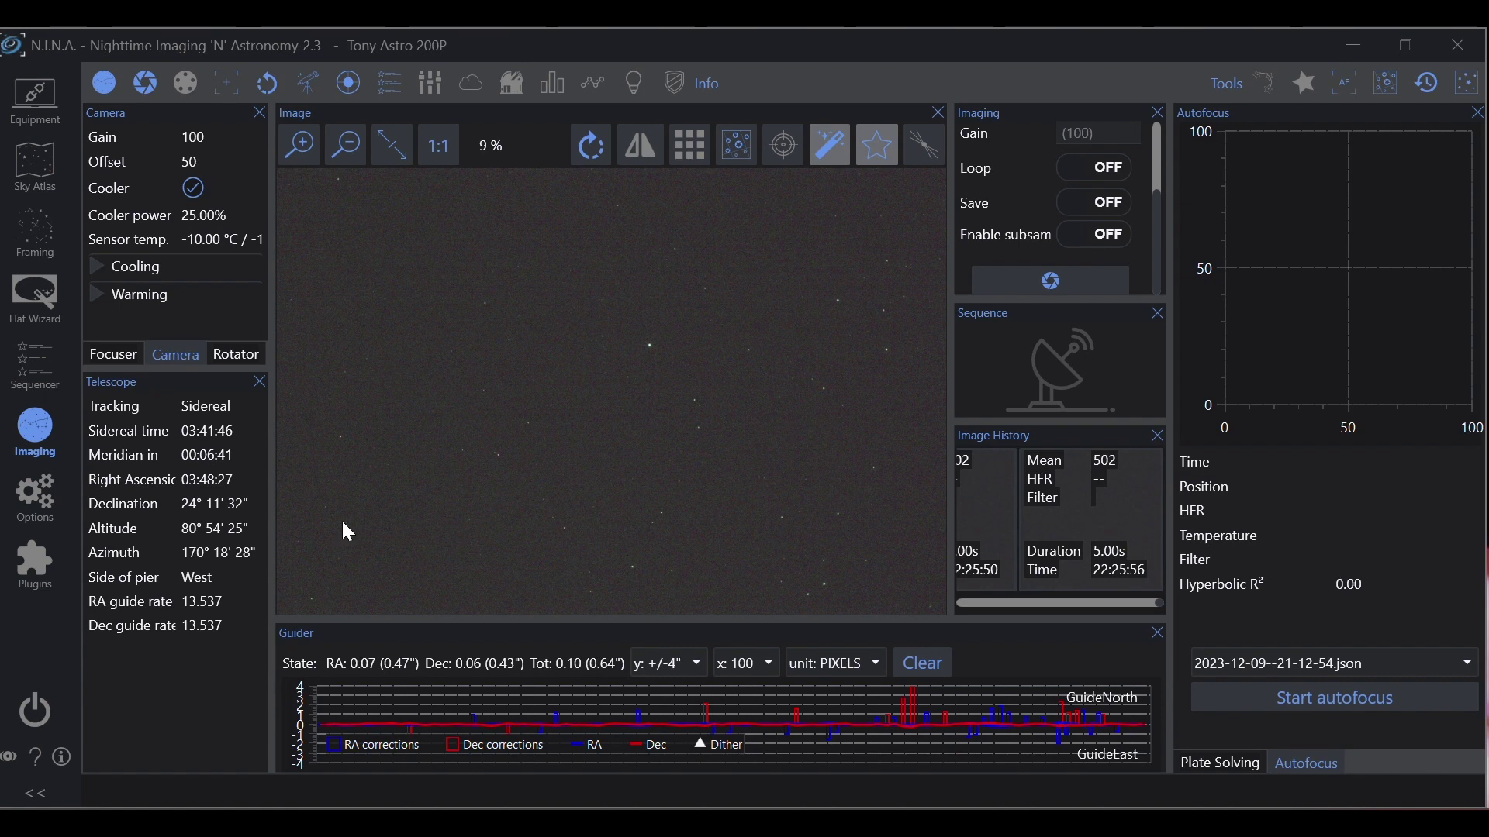
pyautogui.click(39, 492)
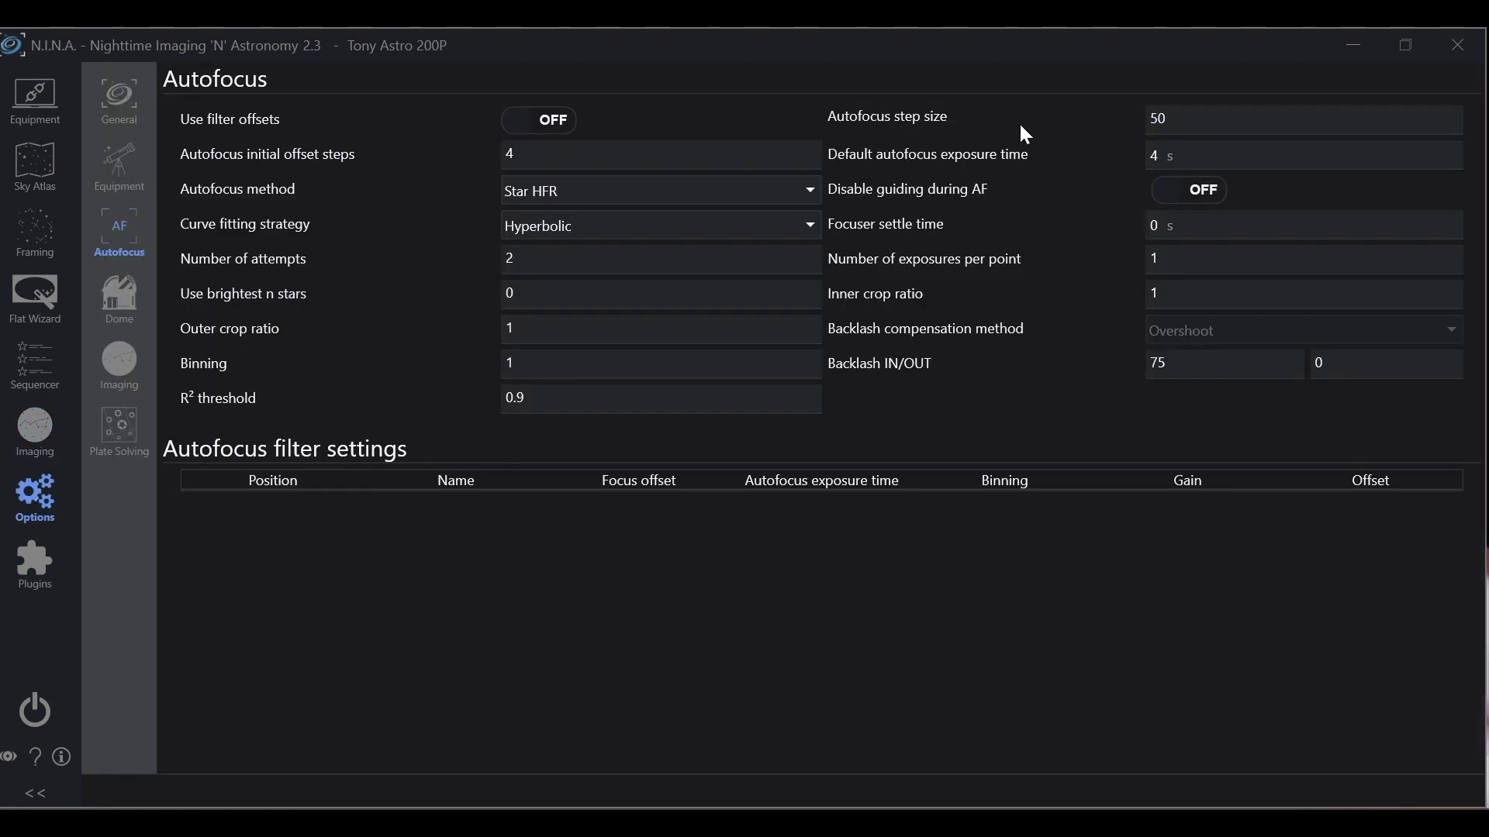
pyautogui.moveTo(1122, 137)
# Disconnect ZWO Focuser (1) on the Equipment Focuser page and confirm the Disconnect focuser? prompt
pyautogui.moveTo(988, 173)
pyautogui.moveTo(891, 310)
pyautogui.moveTo(1042, 348)
pyautogui.click(38, 107)
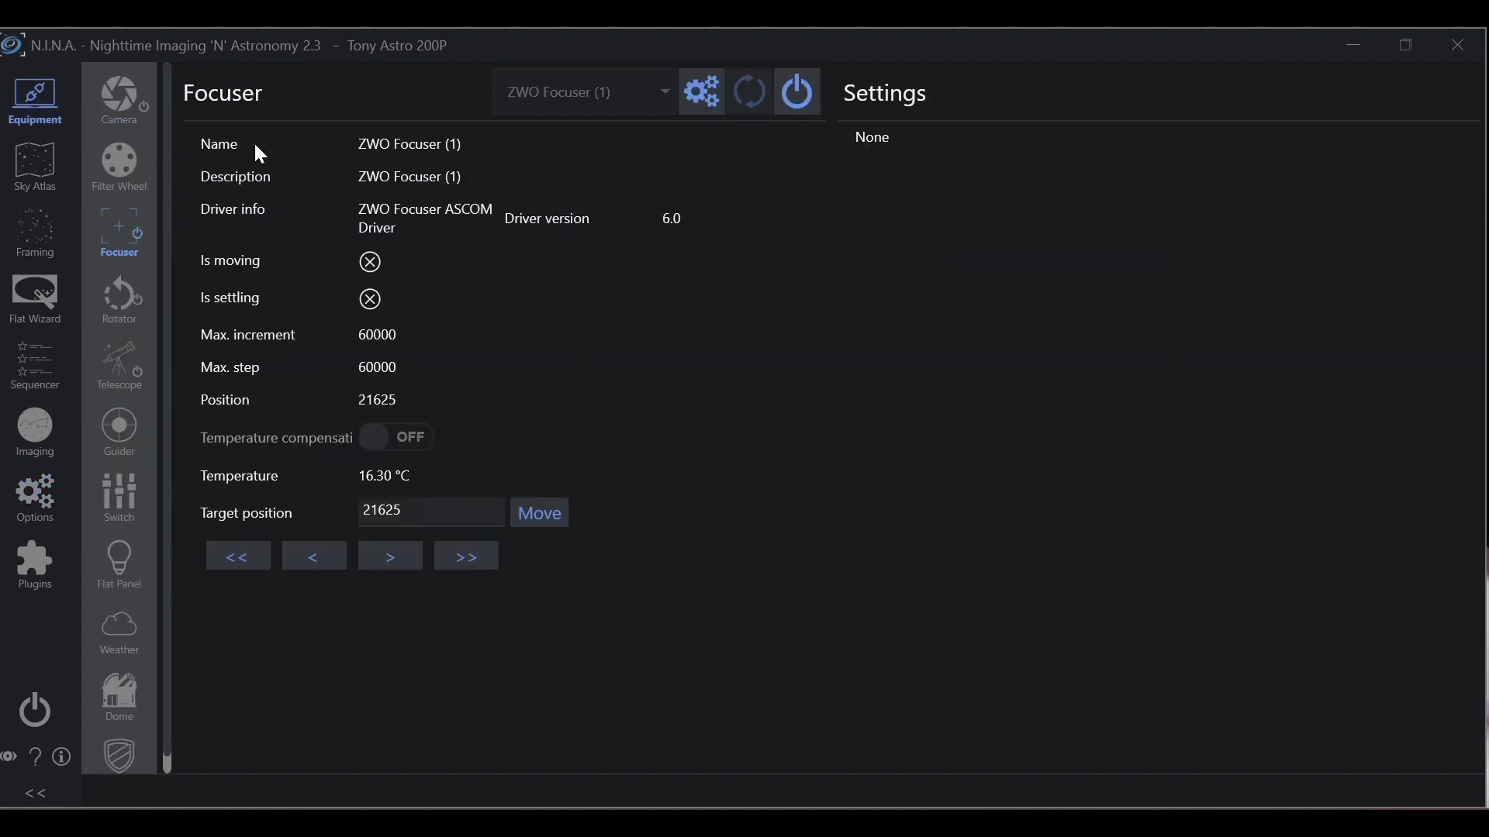
pyautogui.click(798, 93)
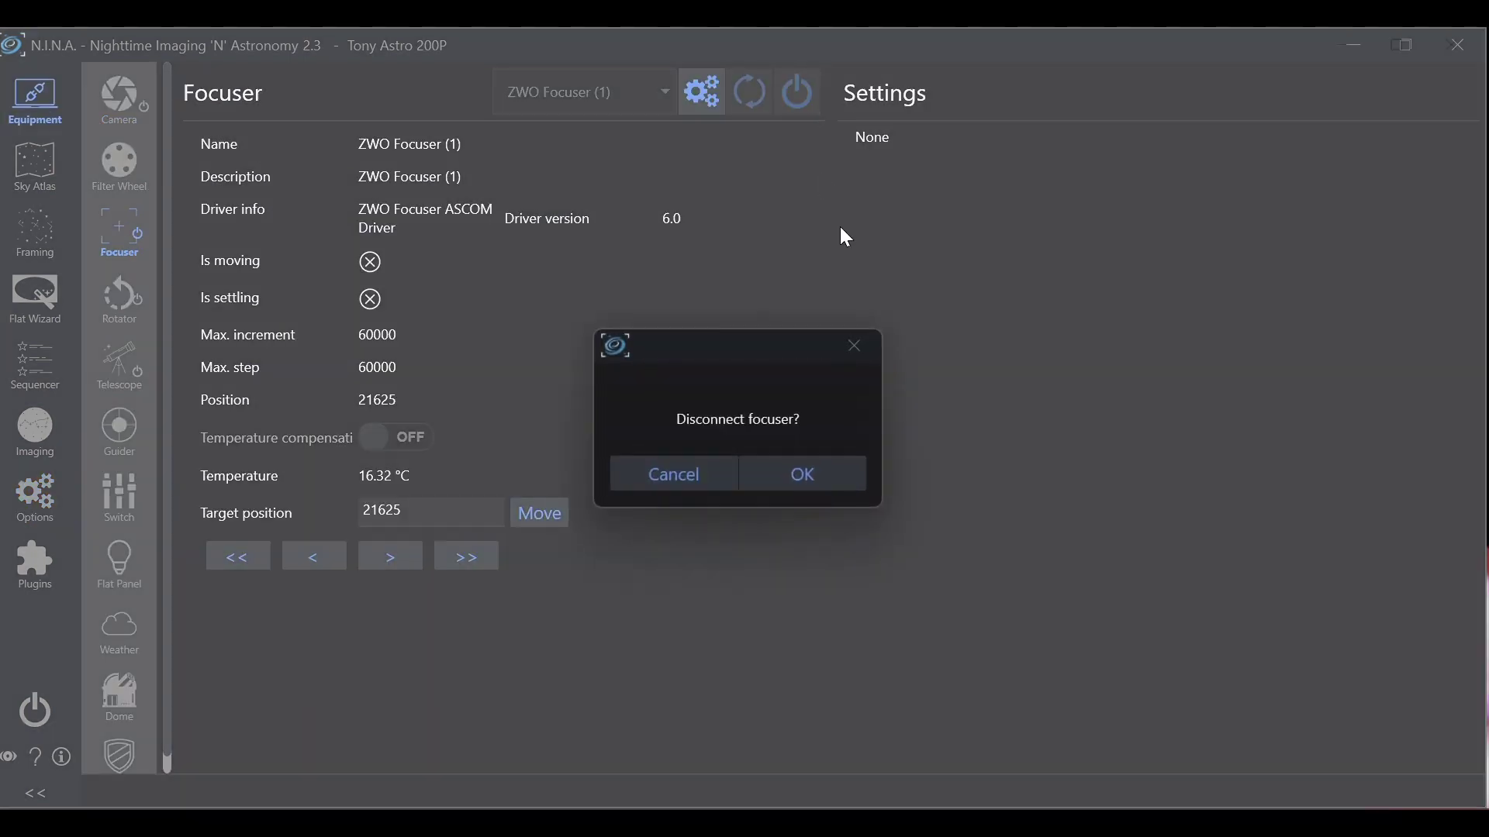
pyautogui.click(804, 480)
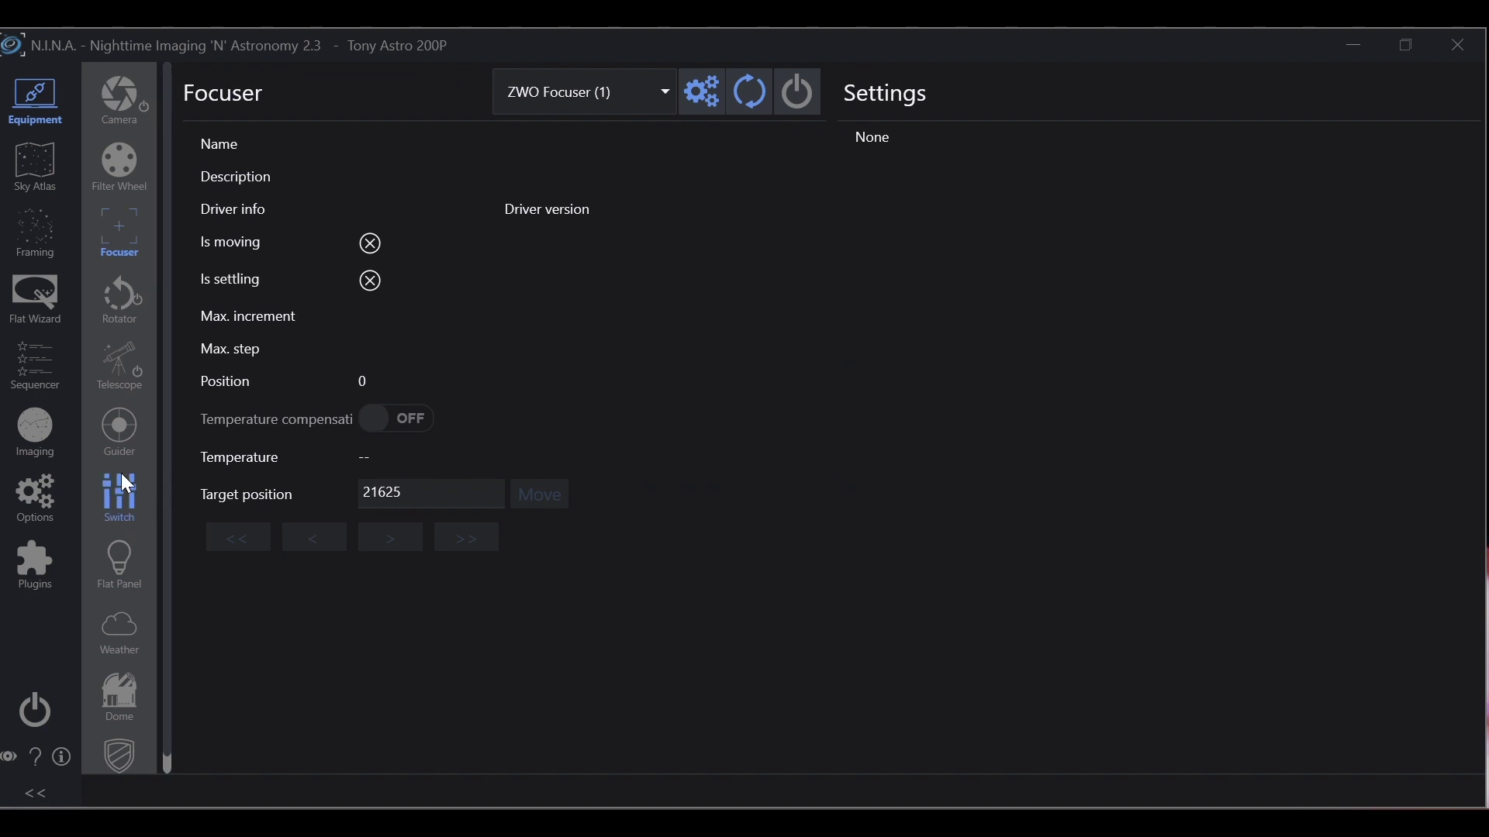
# Choose Overshoot backlash compensation in Autofocus options, with backlash IN 75 and OUT 0
pyautogui.click(42, 503)
pyautogui.click(1204, 331)
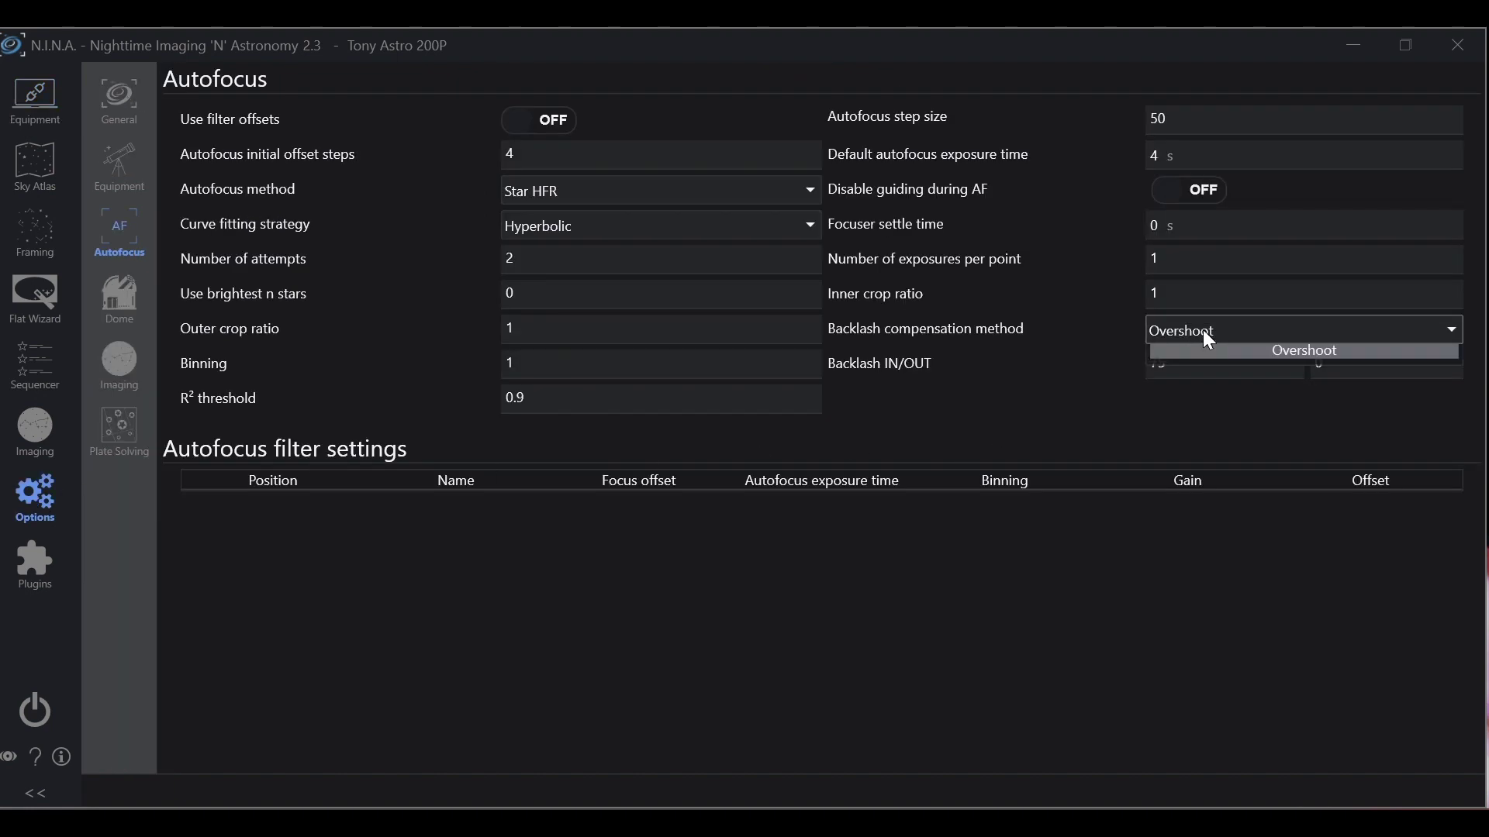
pyautogui.click(1253, 381)
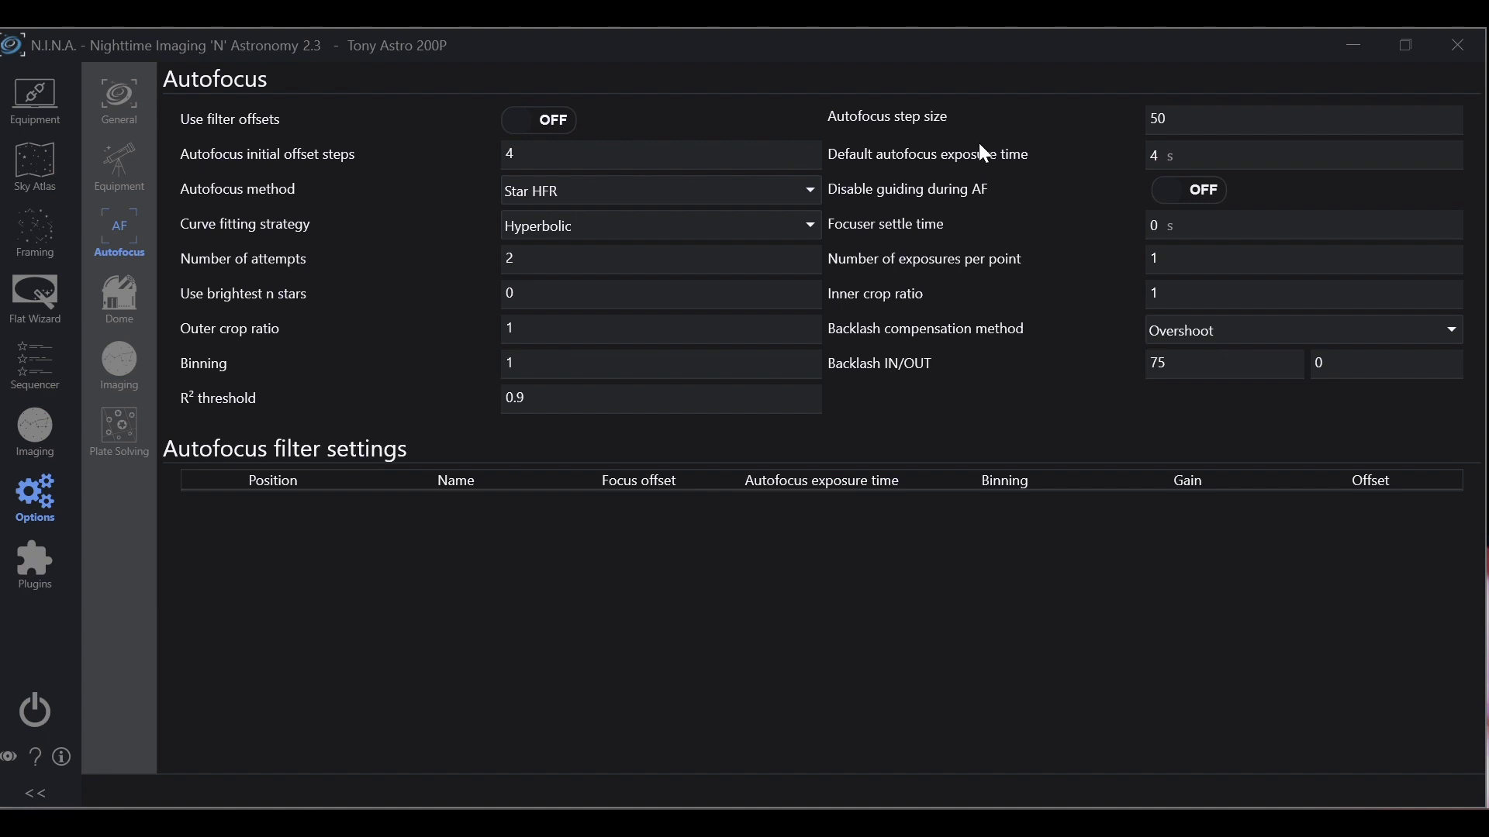
pyautogui.click(33, 431)
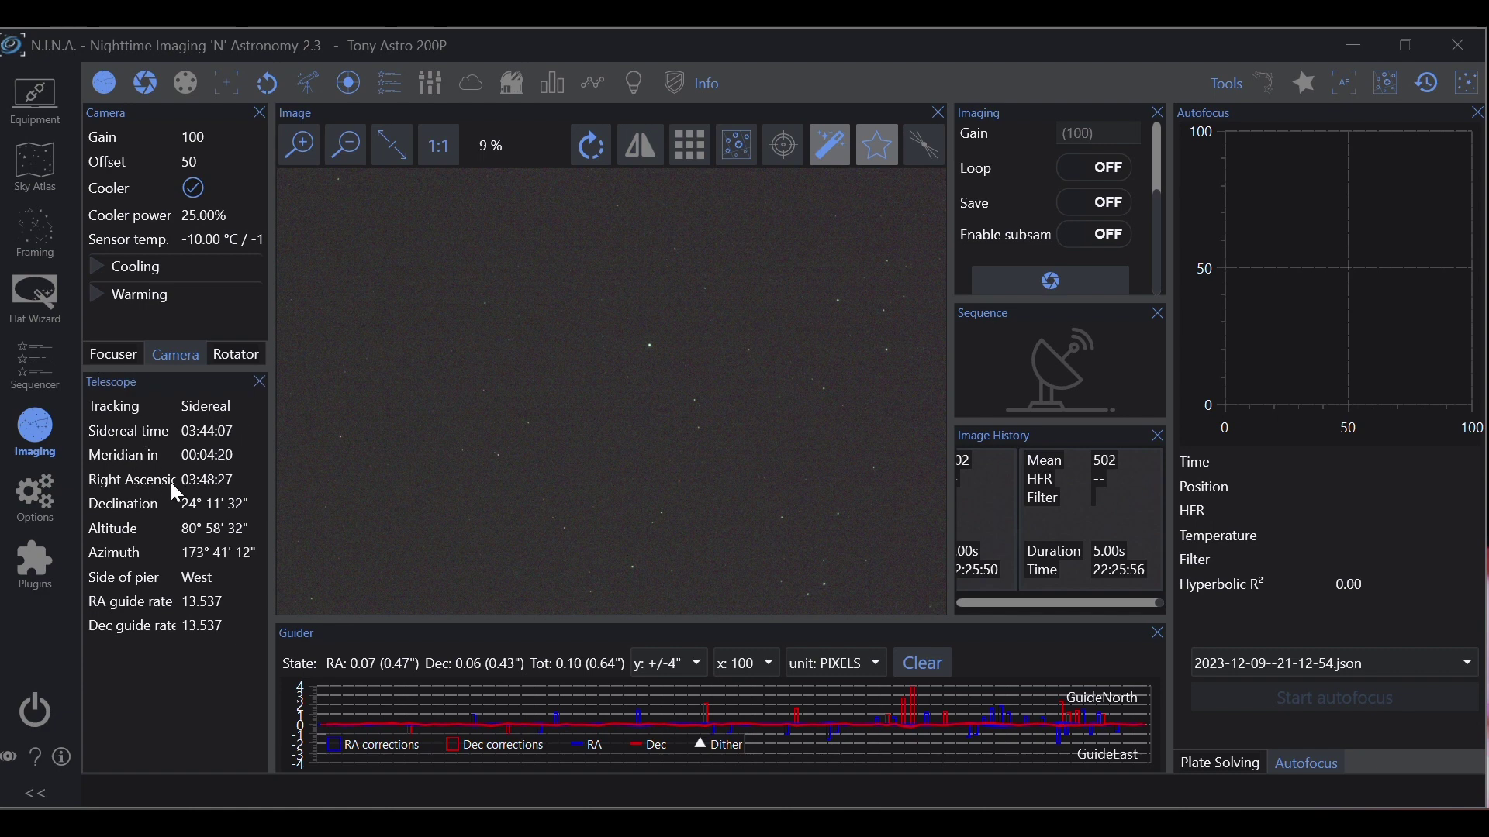
# Take one 4-second test exposure of the star field
pyautogui.click(1031, 282)
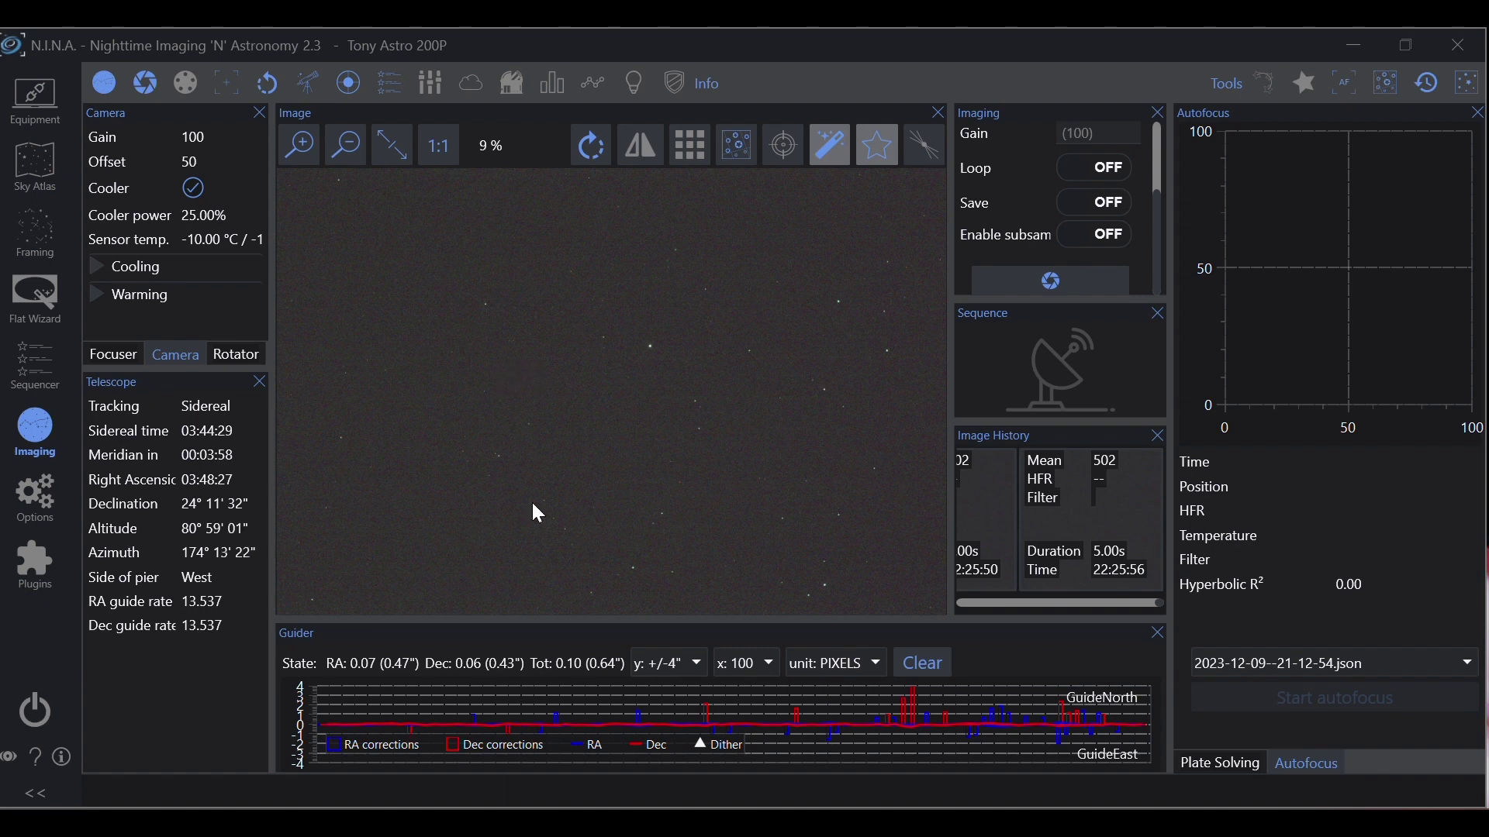
# Turn Annotate image on in Options > Imaging and capture a new frame with stars marked
pyautogui.click(34, 496)
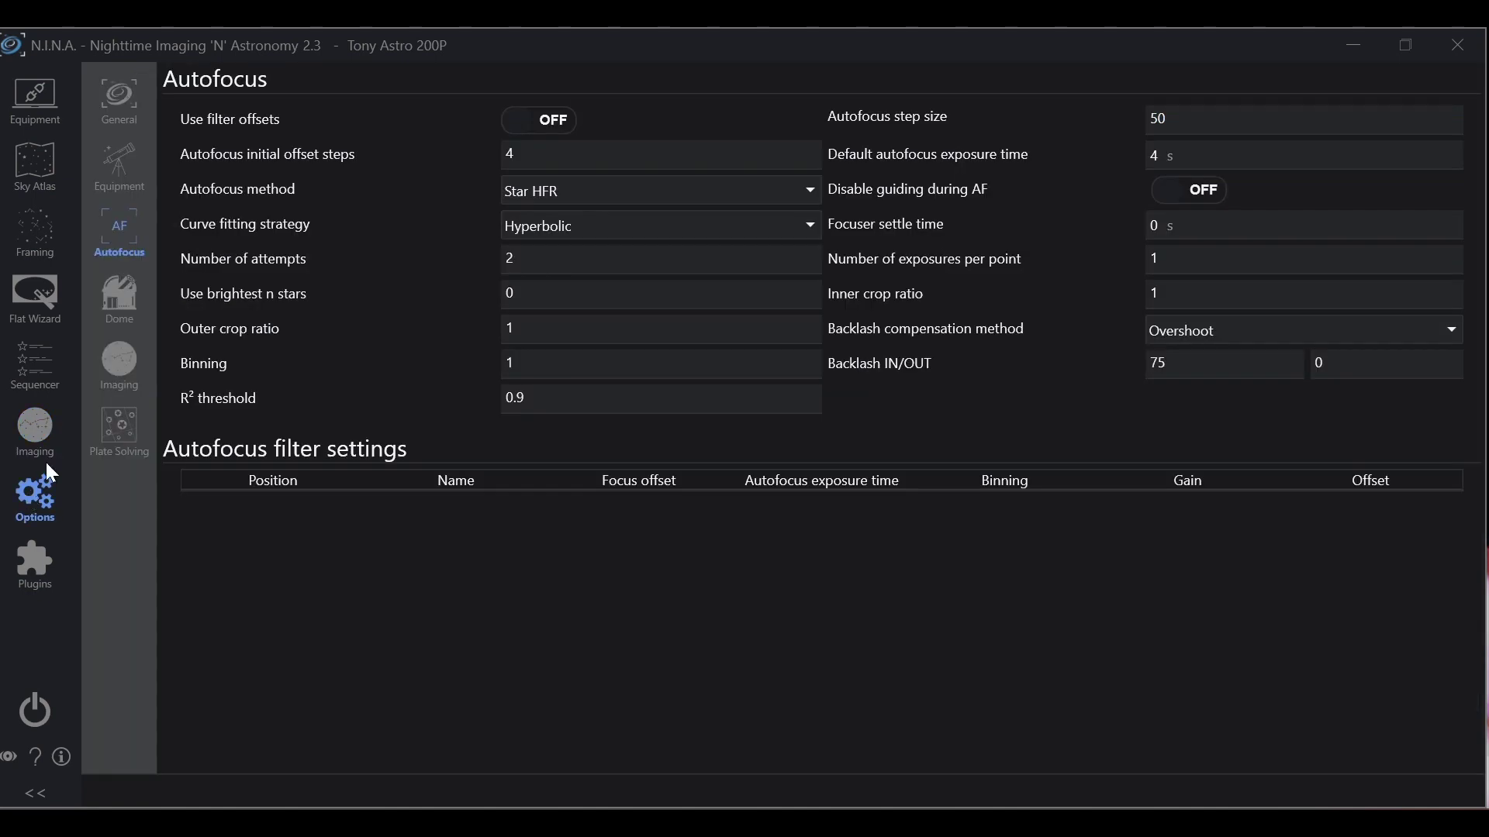
pyautogui.click(117, 362)
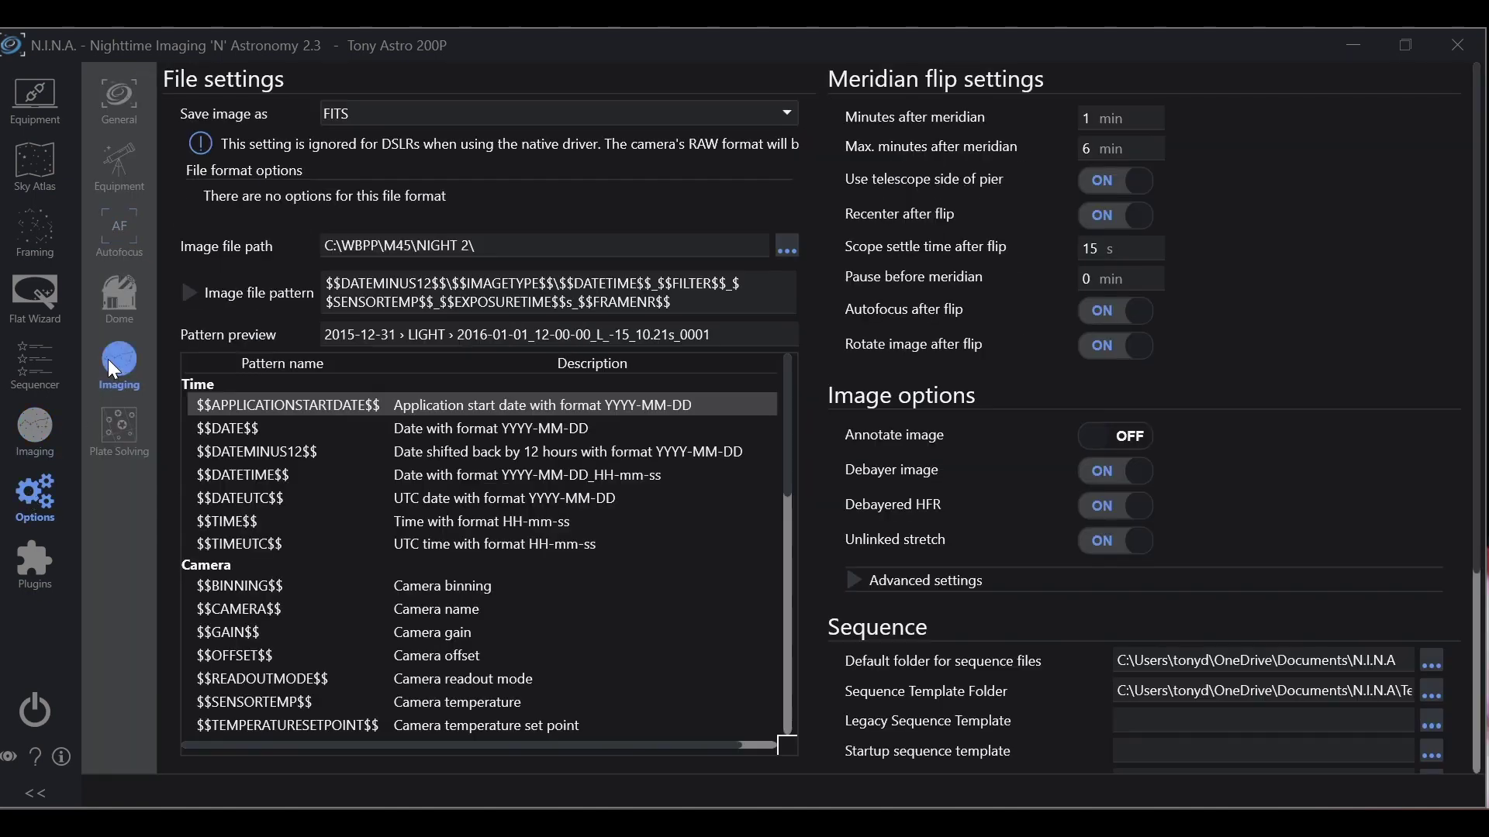
pyautogui.click(1105, 454)
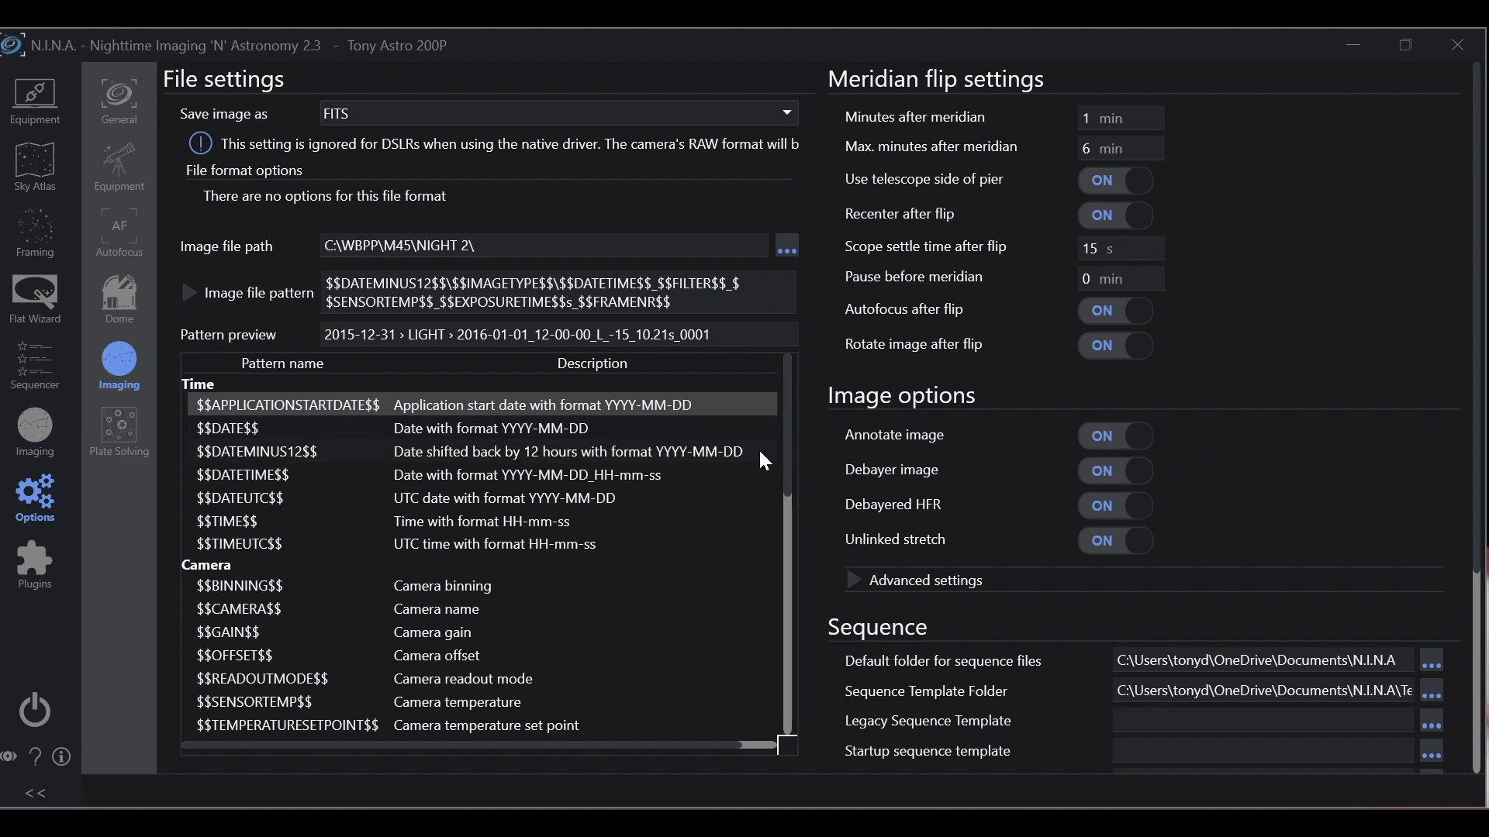
pyautogui.click(39, 426)
pyautogui.click(1072, 290)
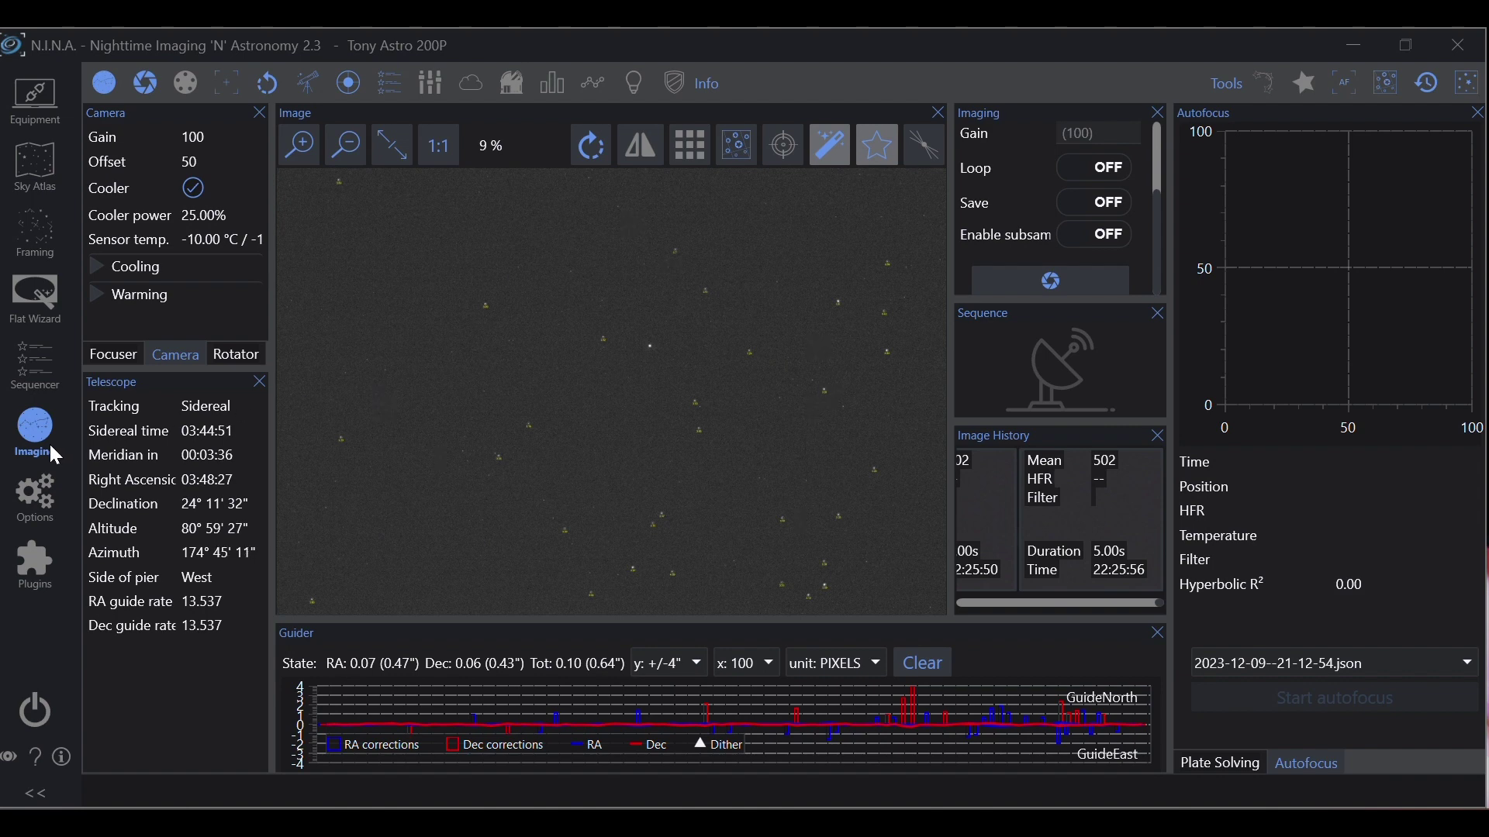
# Turn Annotate image off in Options > Imaging and take another 4-second exposure
pyautogui.click(43, 480)
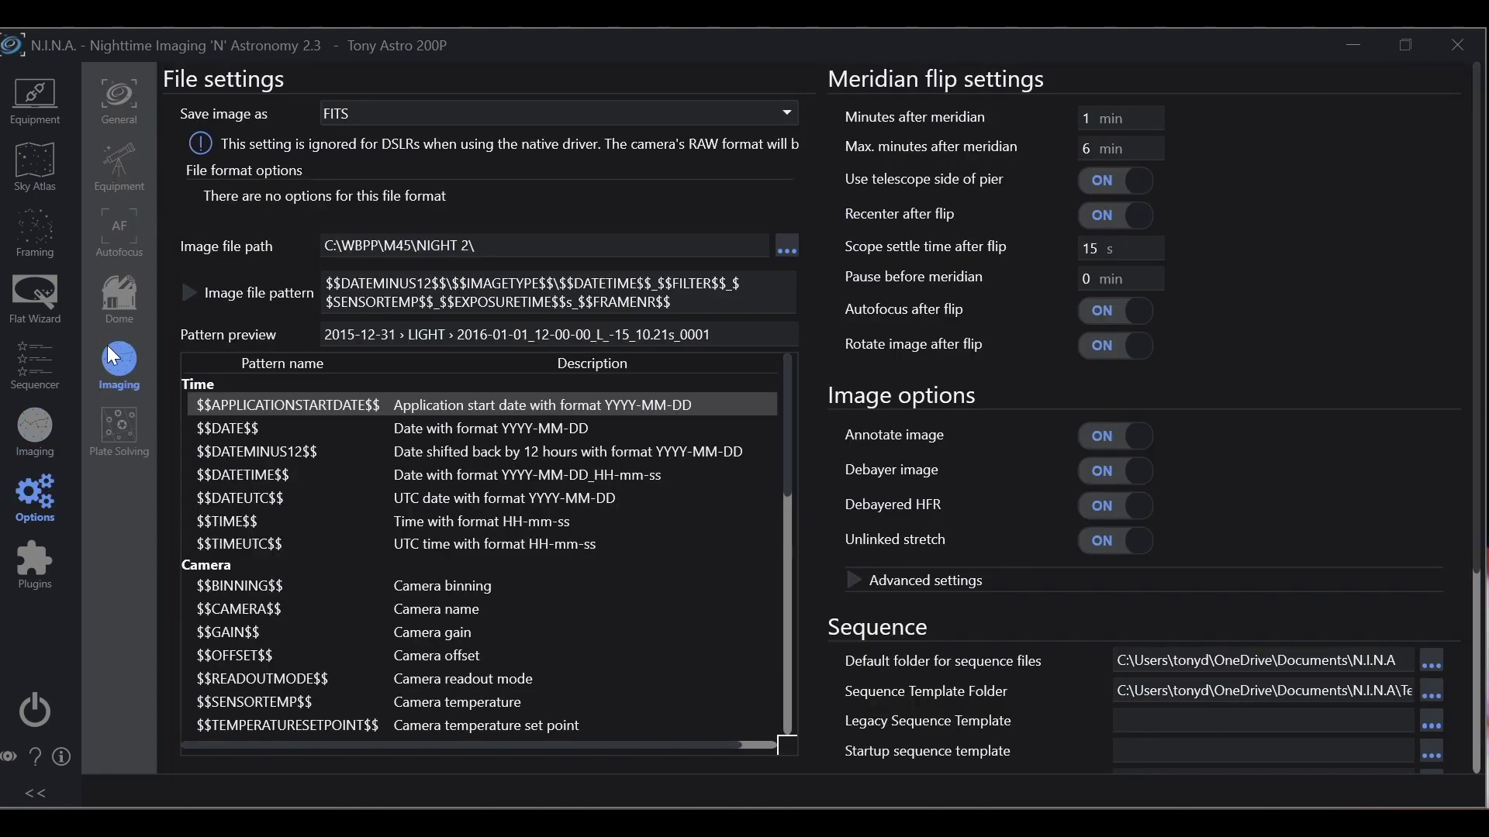
pyautogui.click(16, 446)
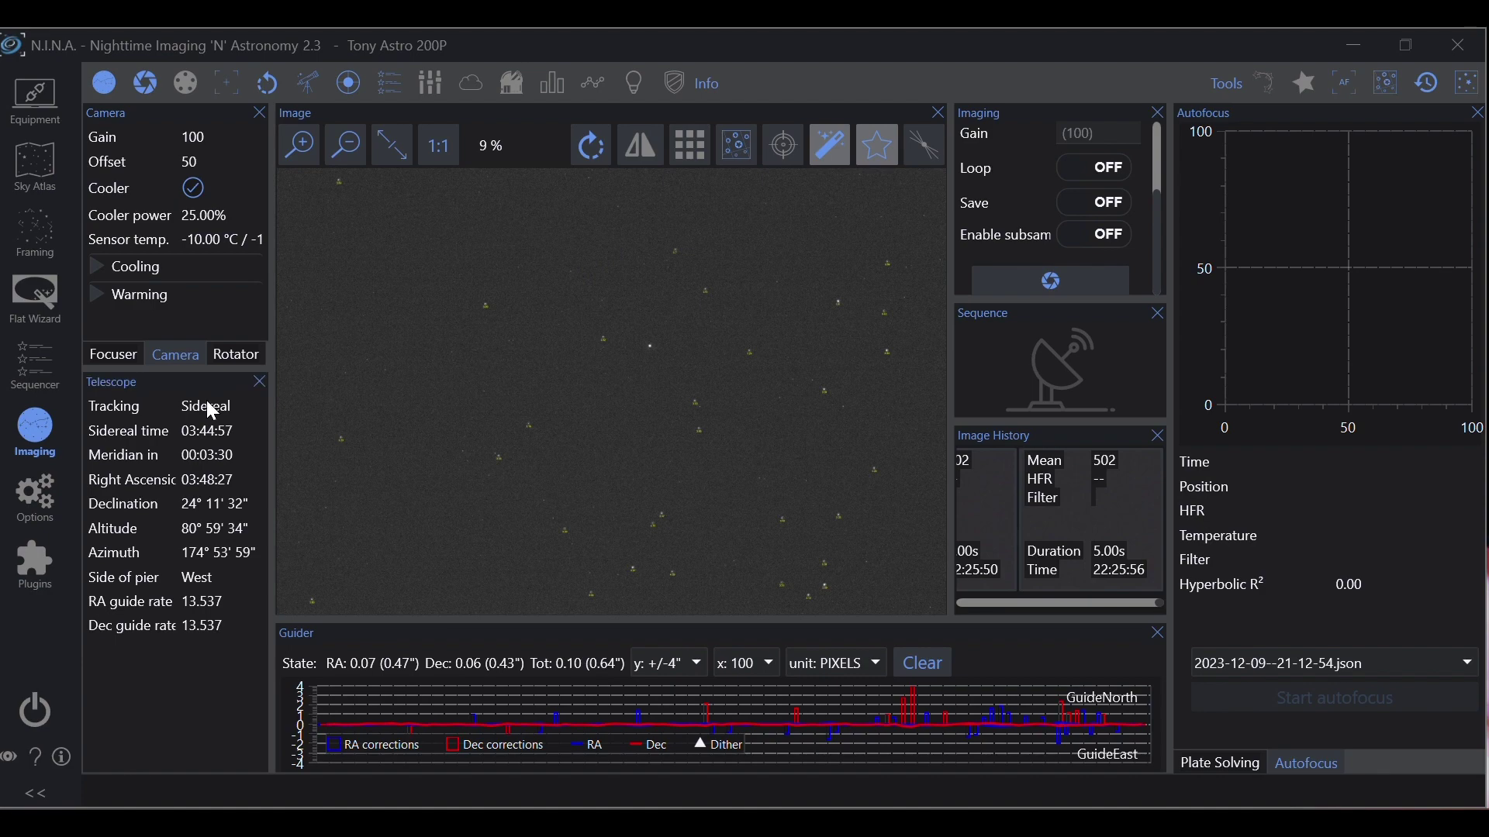
pyautogui.click(43, 487)
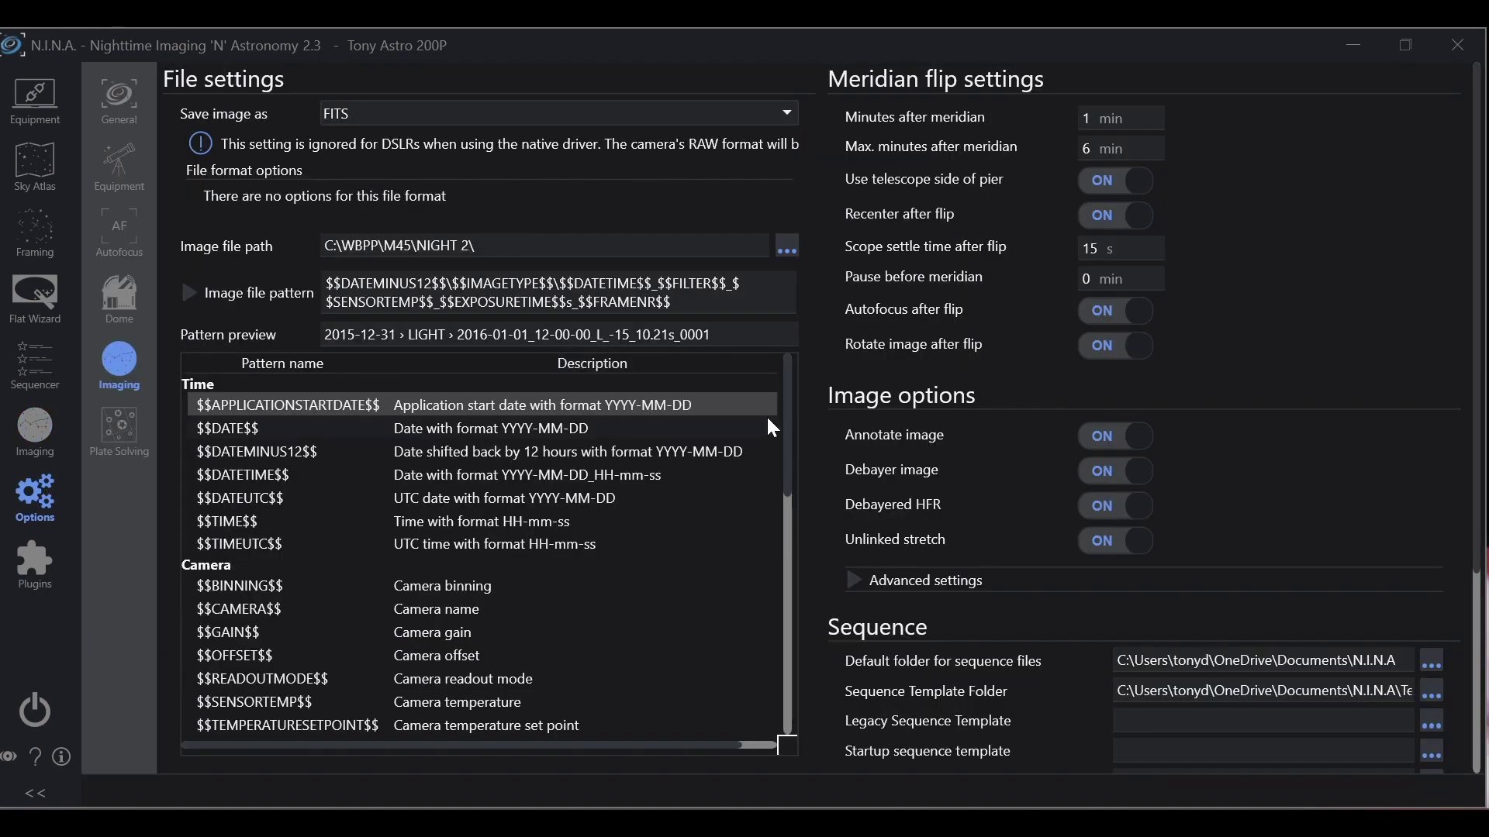
pyautogui.click(1115, 435)
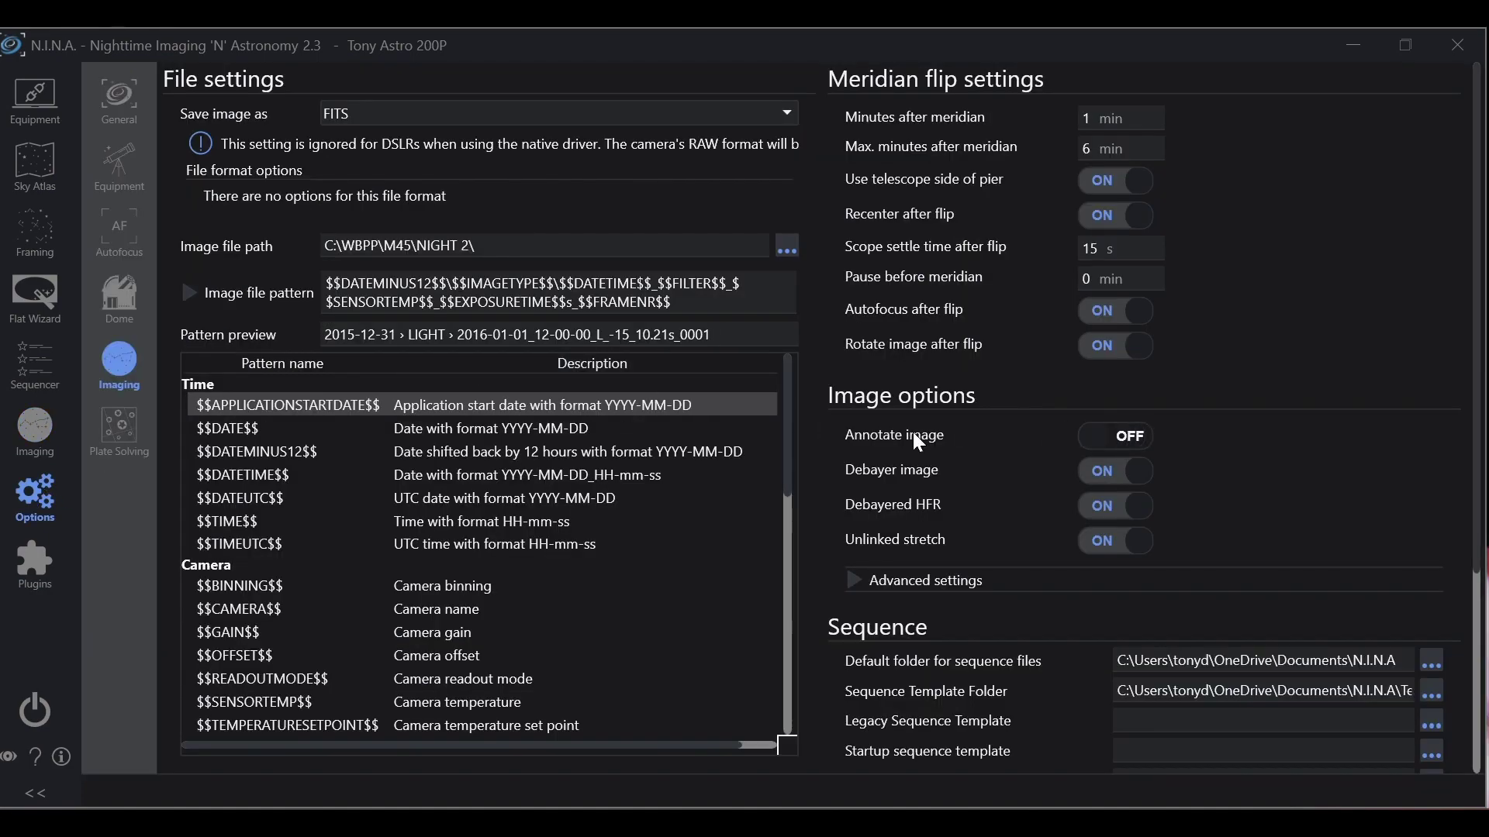
pyautogui.click(28, 427)
pyautogui.click(1022, 282)
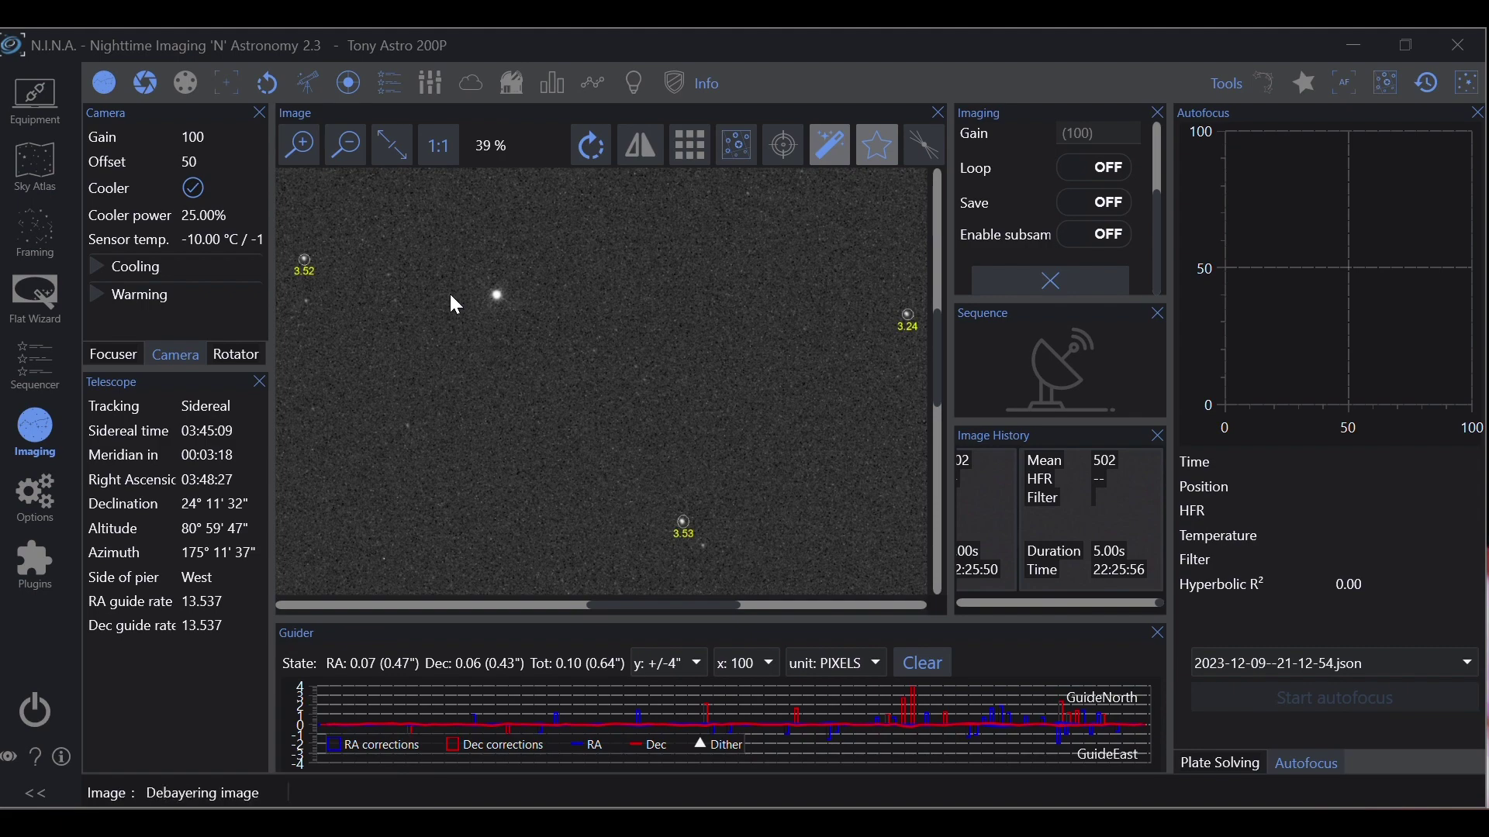
# Zoom in on a star and show the focuser controls, which report ZWO Focuser (1) disconnected at position 0
pyautogui.scroll(5, 465, 304)
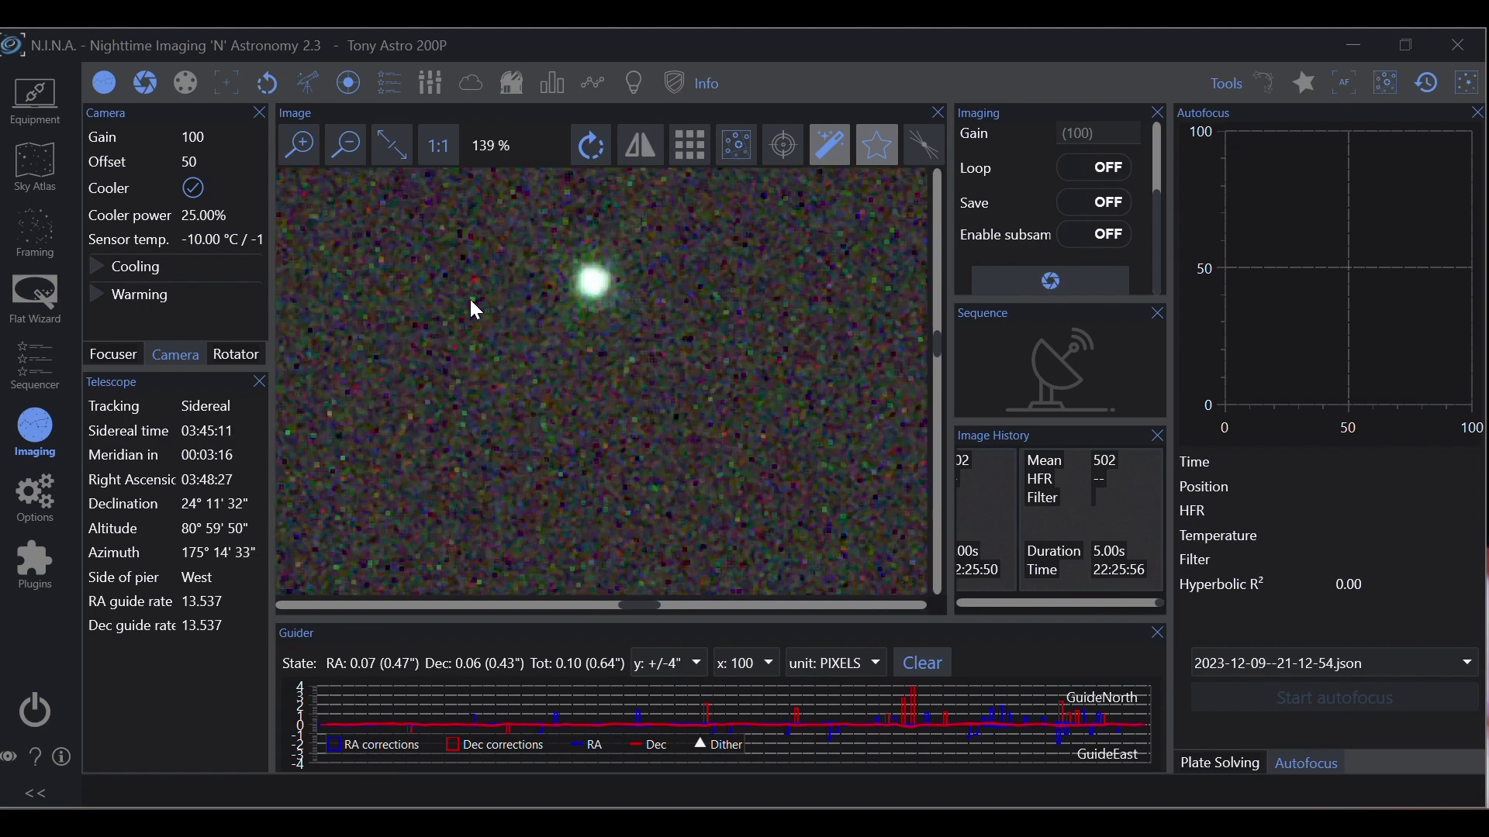
pyautogui.scroll(3, 640, 269)
pyautogui.scroll(1, 473, 247)
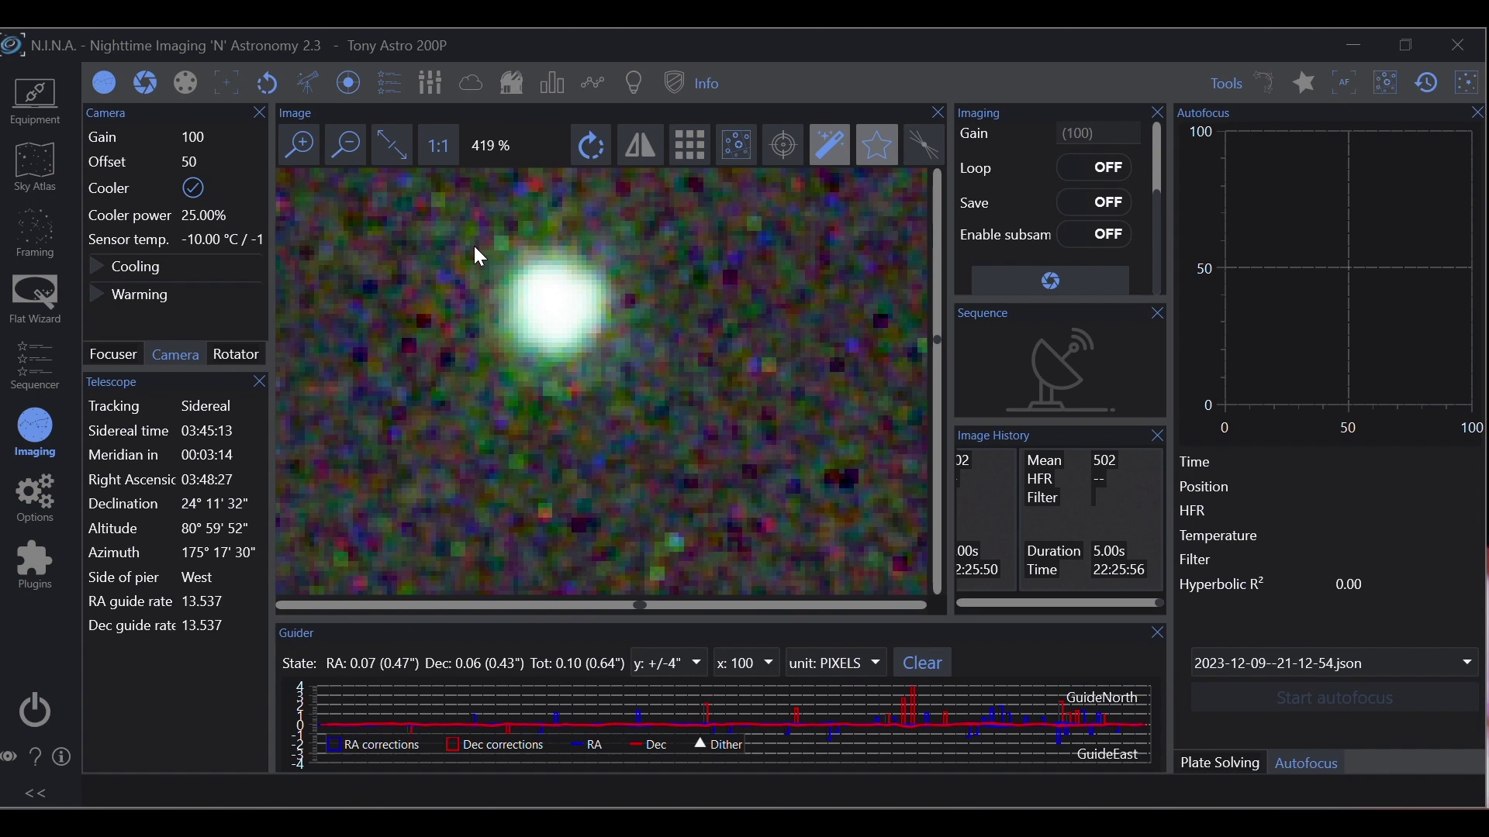
pyautogui.click(94, 355)
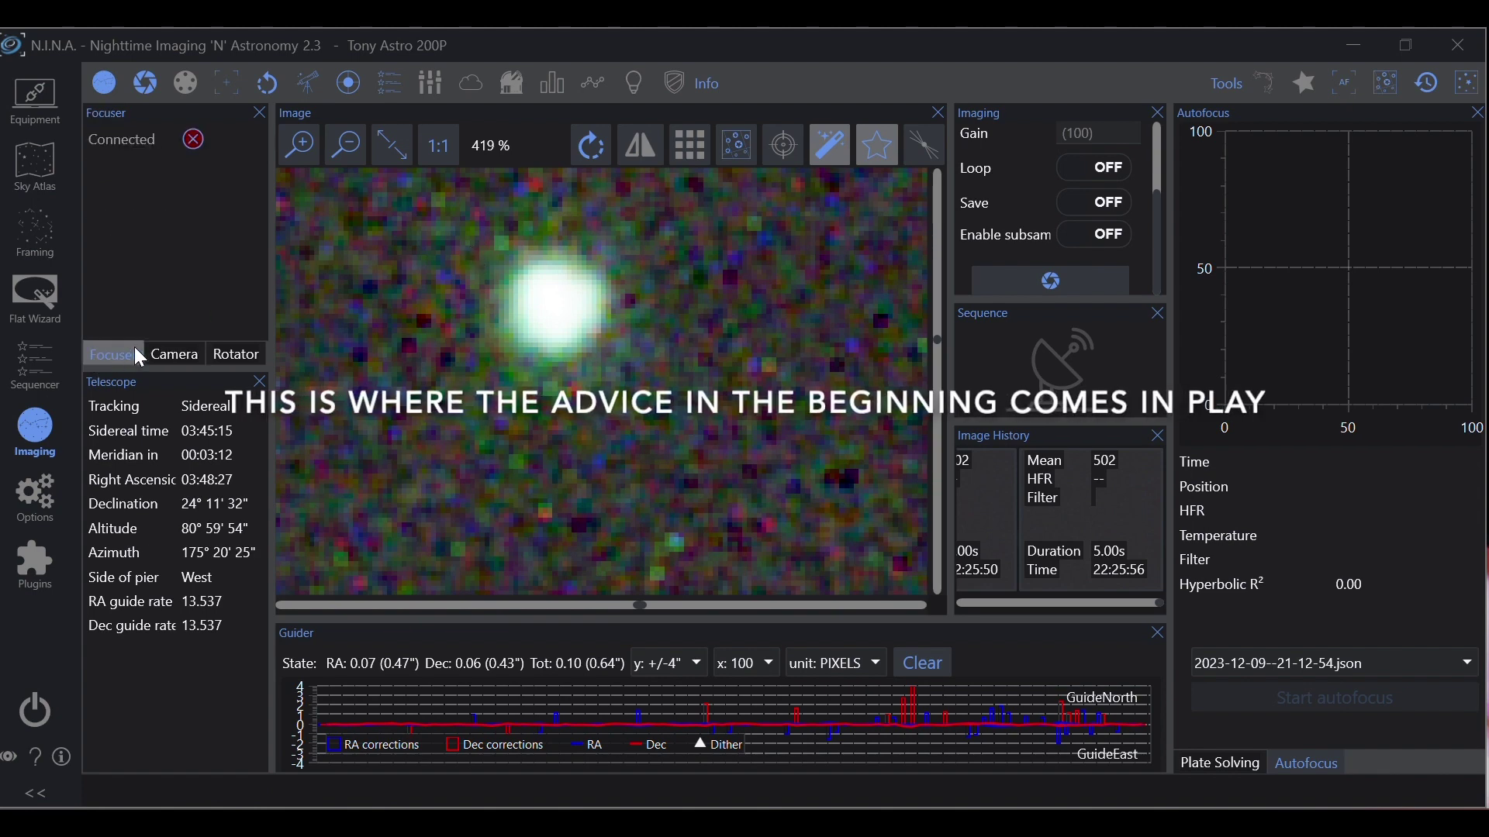
pyautogui.scroll(-1, 470, 321)
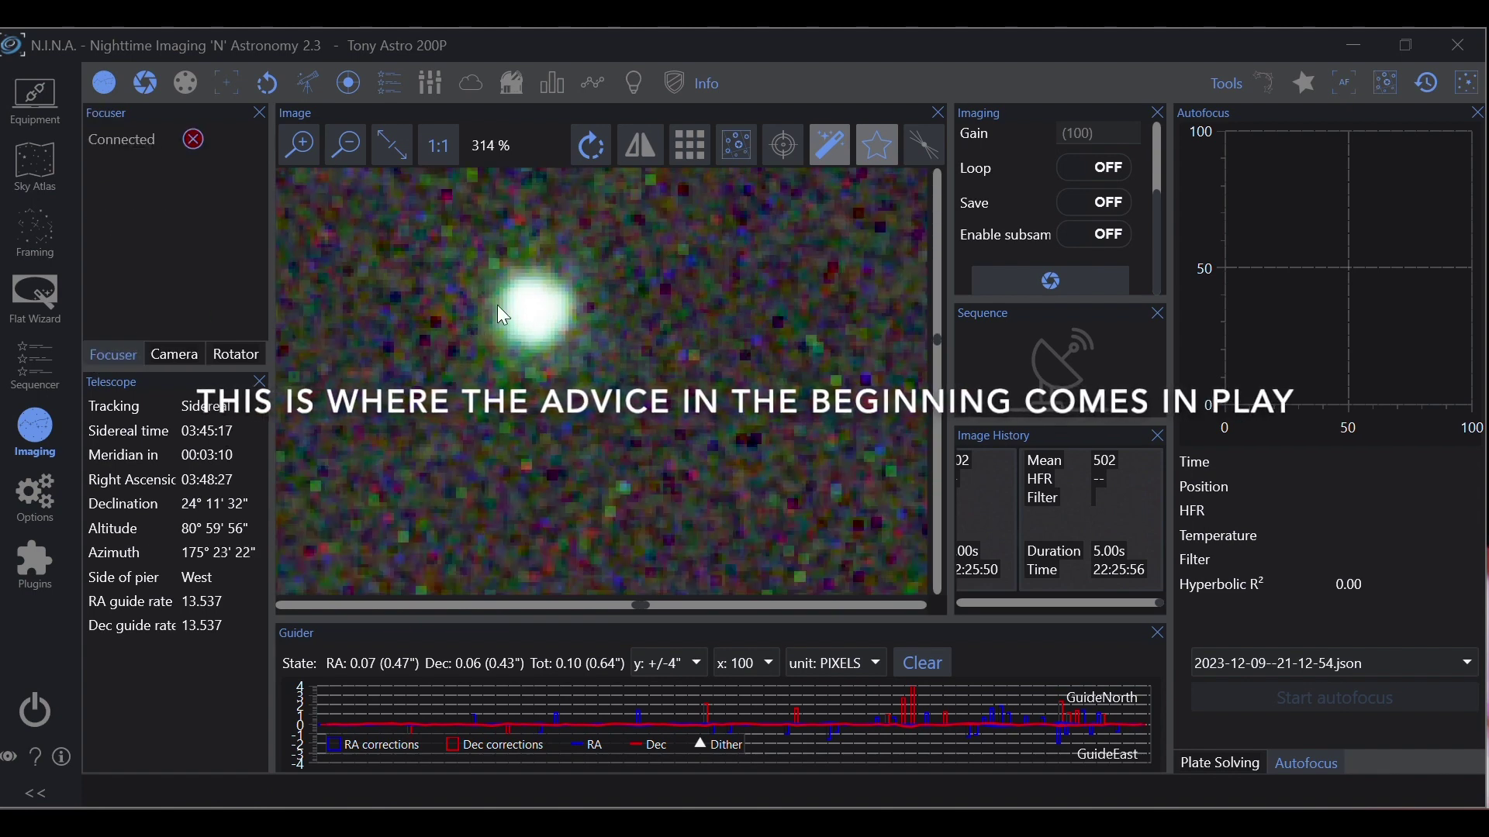
pyautogui.click(34, 110)
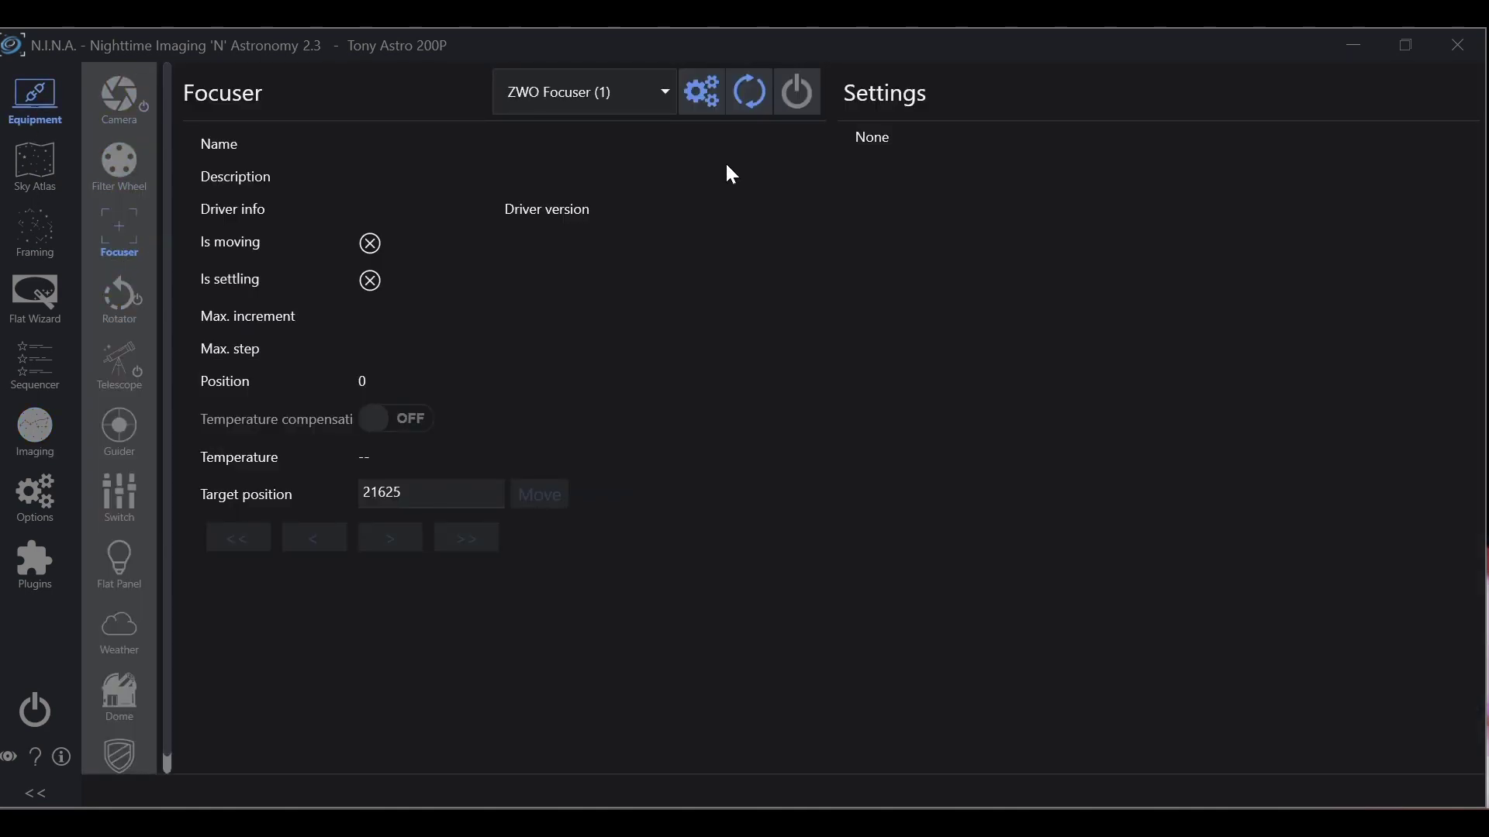
# Reconnect the ZWO focuser, move it to position 21675, and take a test star exposure
pyautogui.click(797, 112)
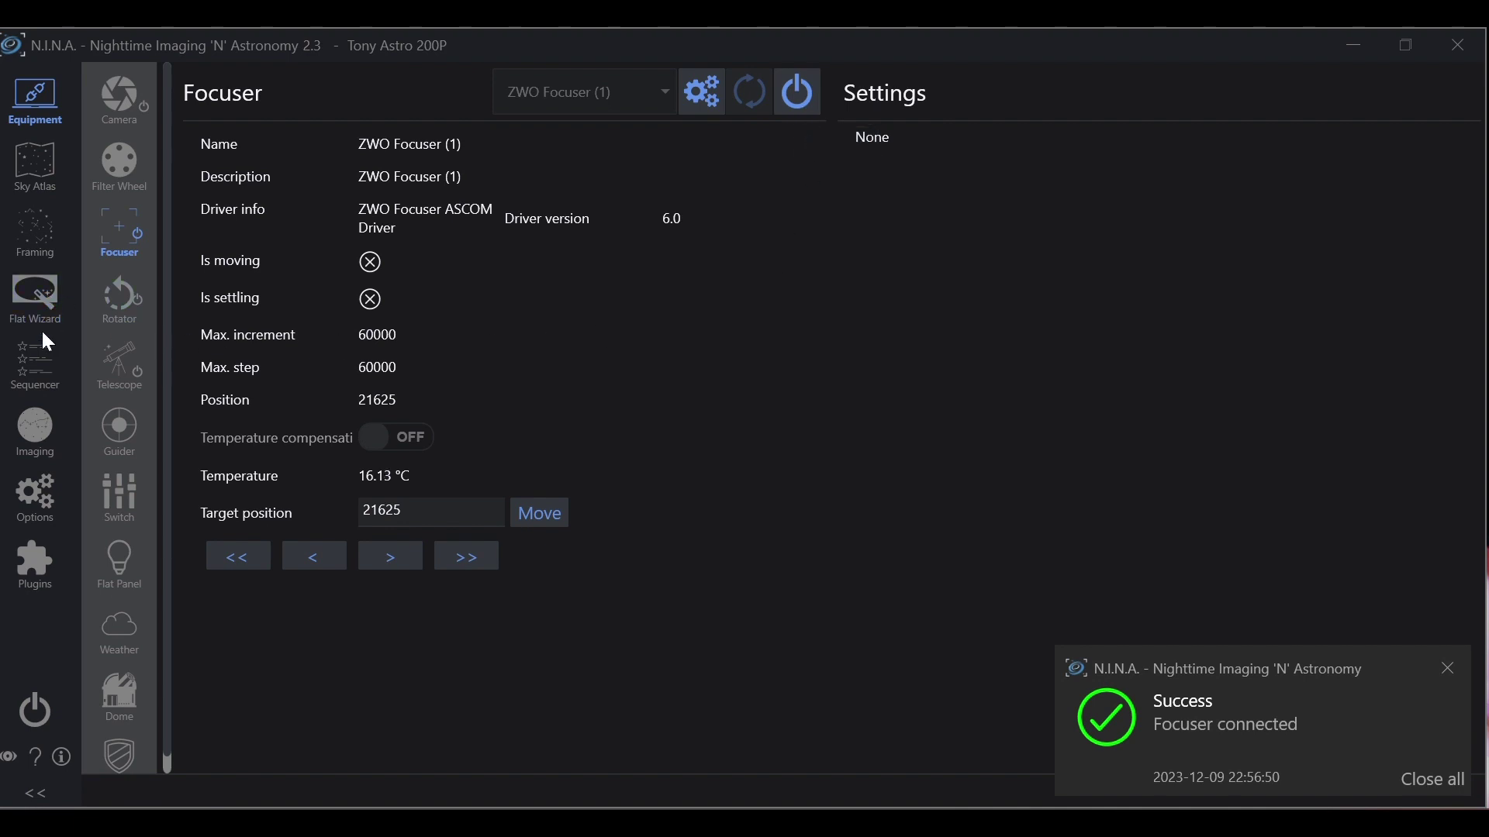
pyautogui.click(38, 417)
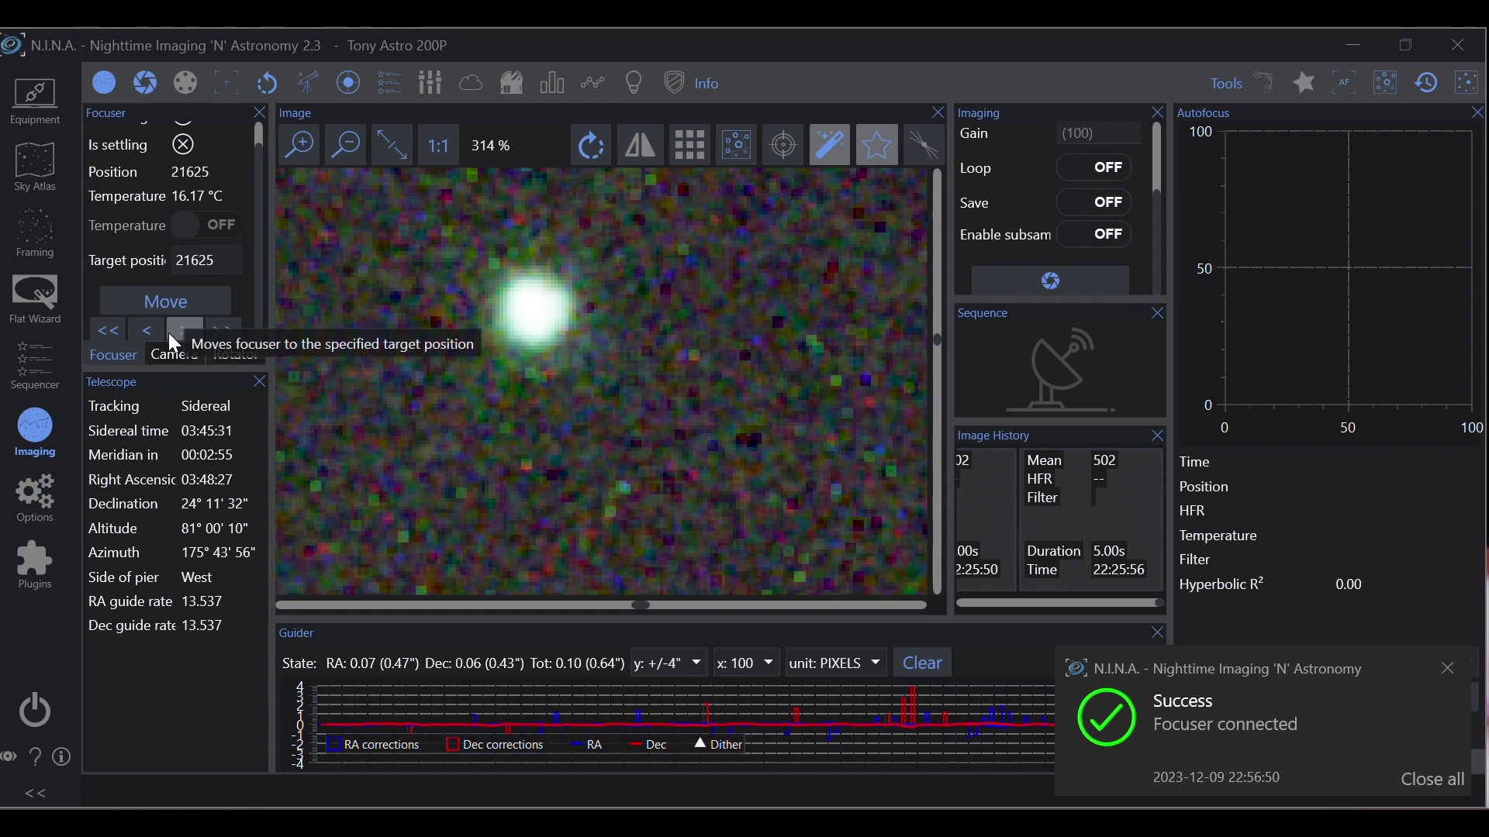
pyautogui.click(224, 264)
pyautogui.press('BackSpace')
pyautogui.press('BackSpace')
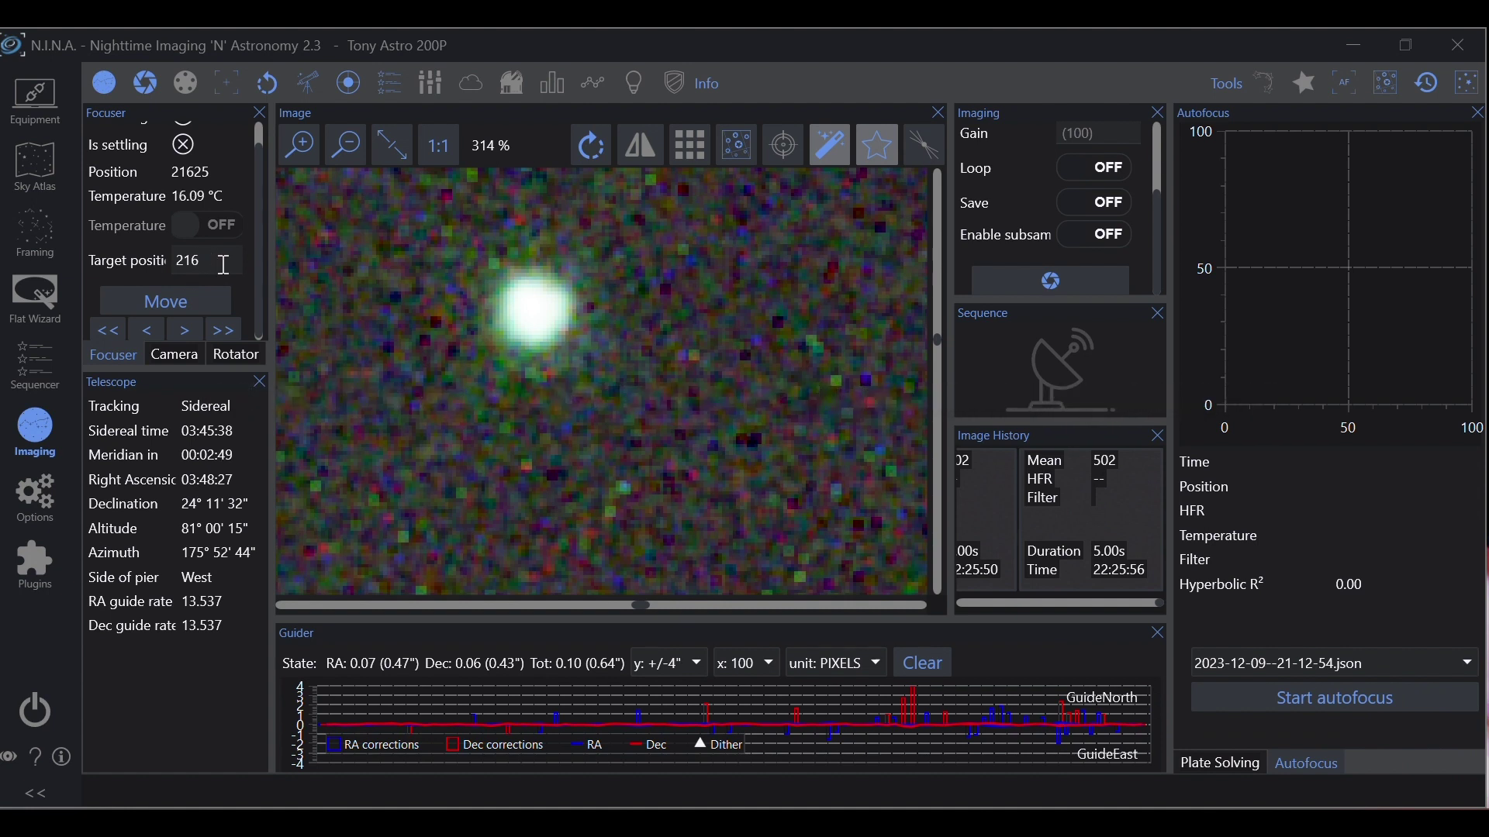
pyautogui.write('75')
pyautogui.click(188, 294)
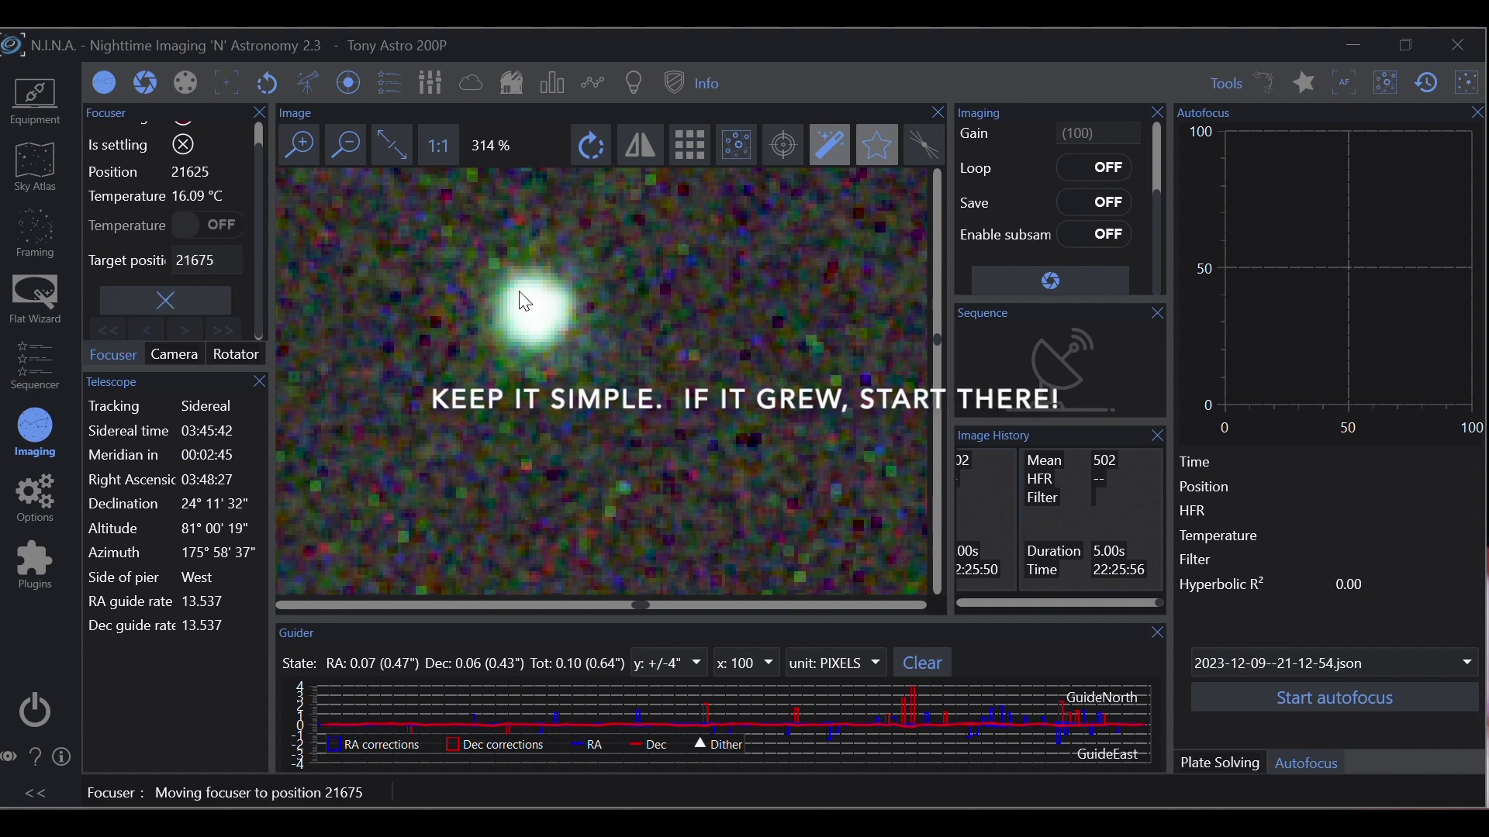
pyautogui.click(1064, 273)
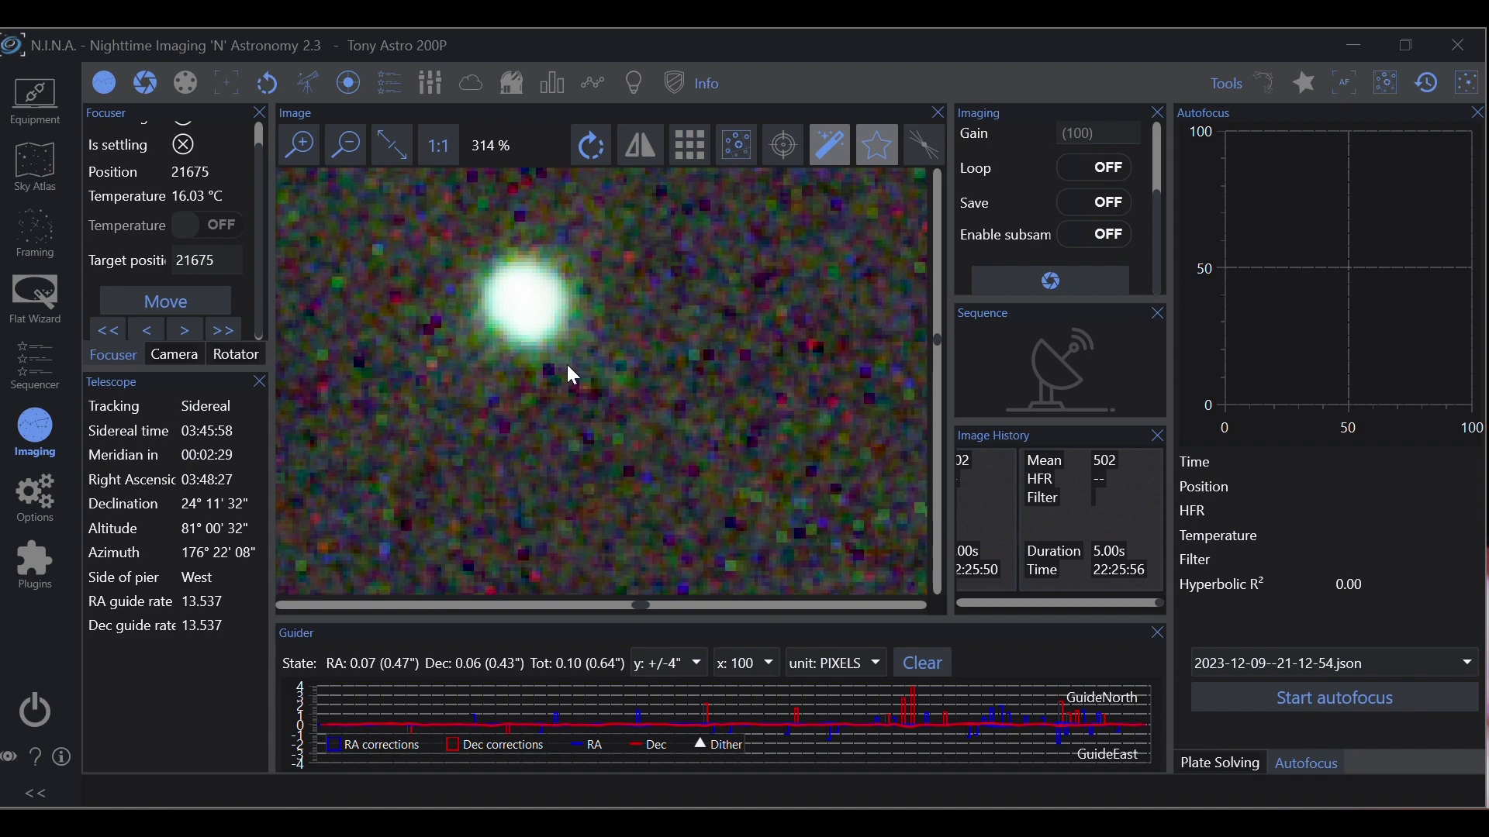
# Delete the 75 from Backlash IN in the Autofocus options, leaving backlash at 0
pyautogui.click(25, 497)
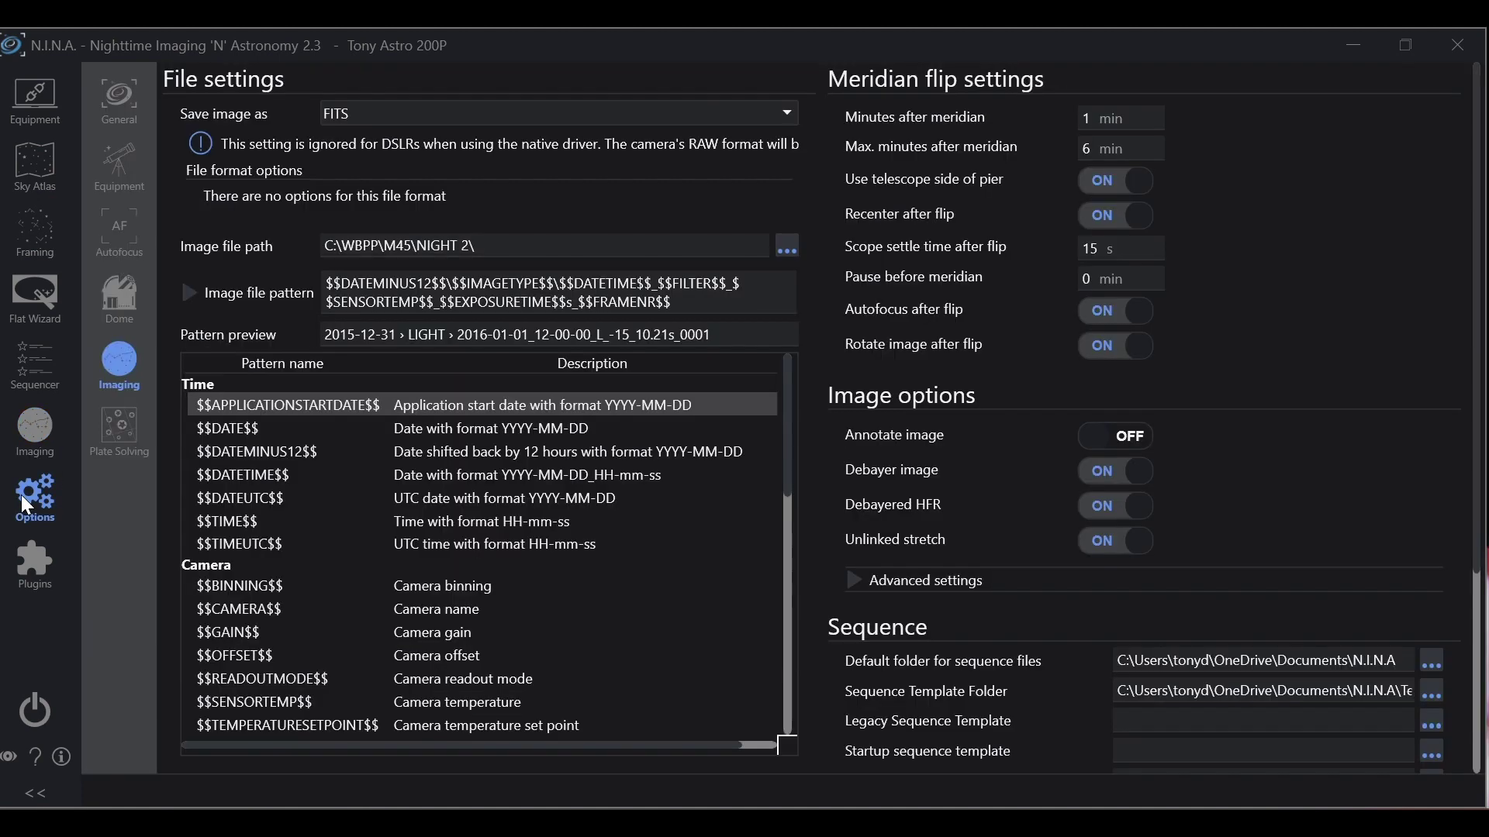
pyautogui.click(124, 256)
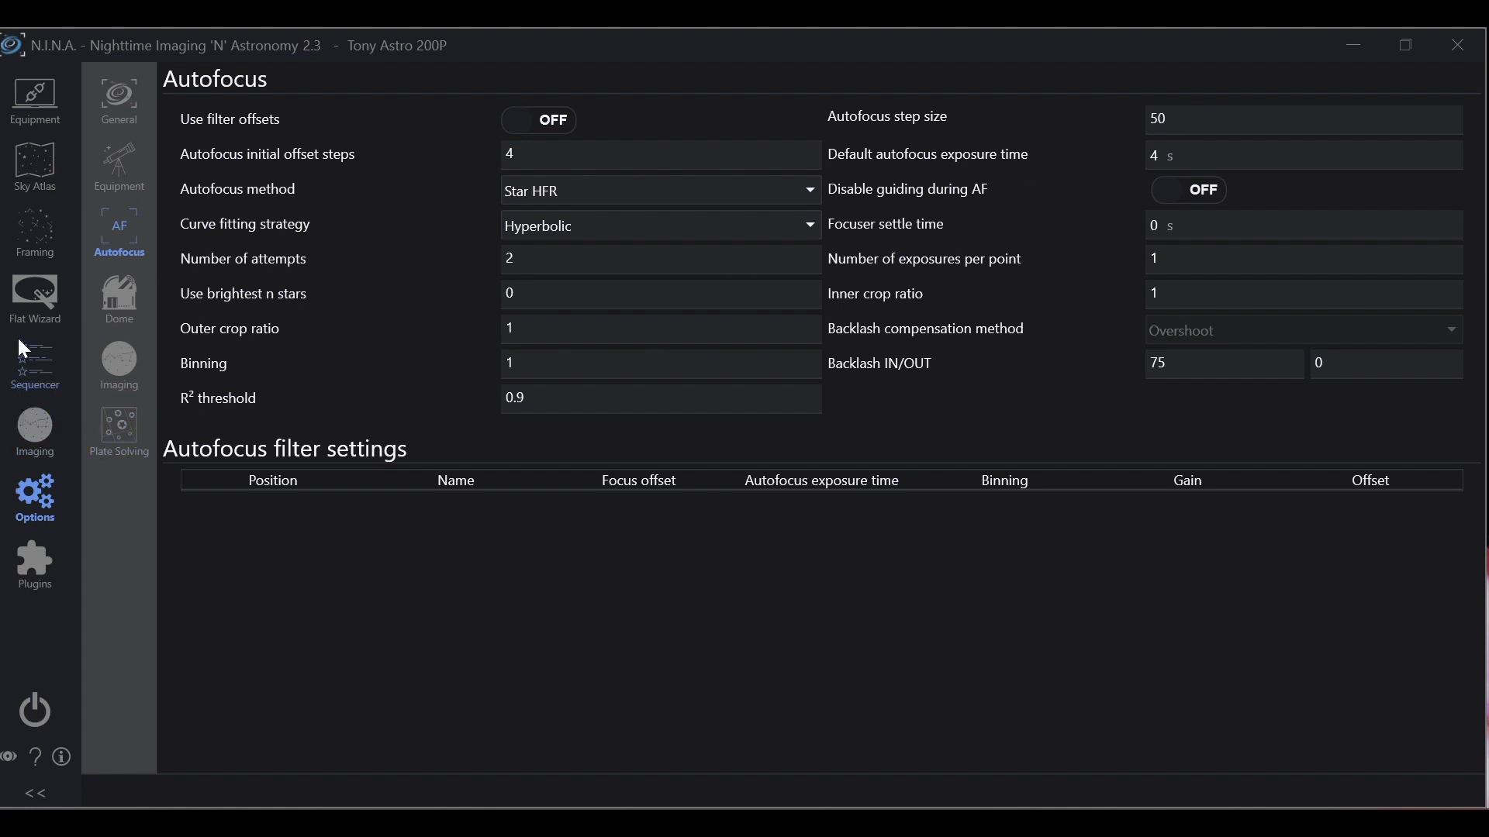
pyautogui.click(33, 428)
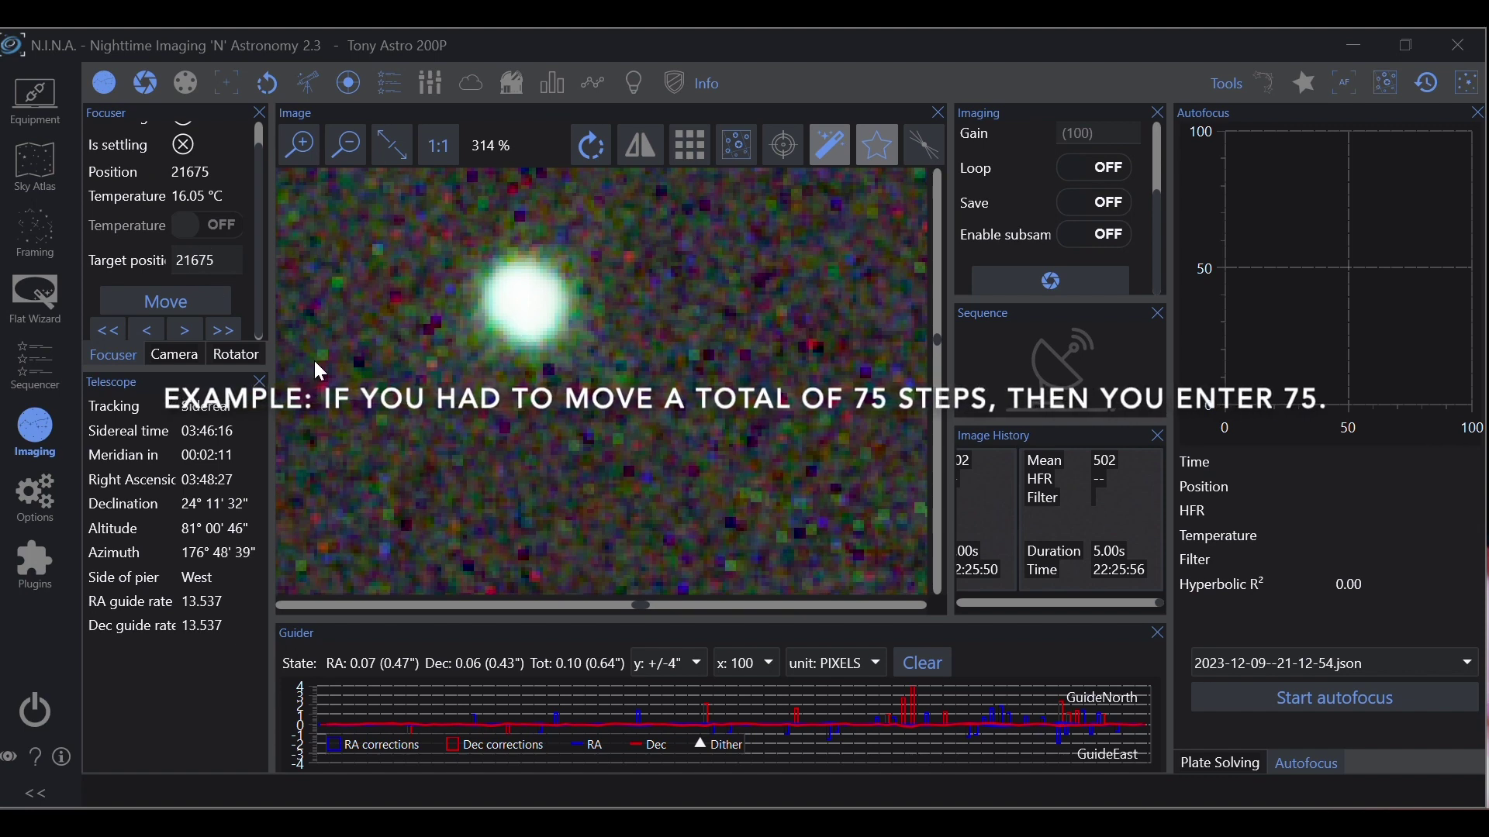
pyautogui.click(34, 496)
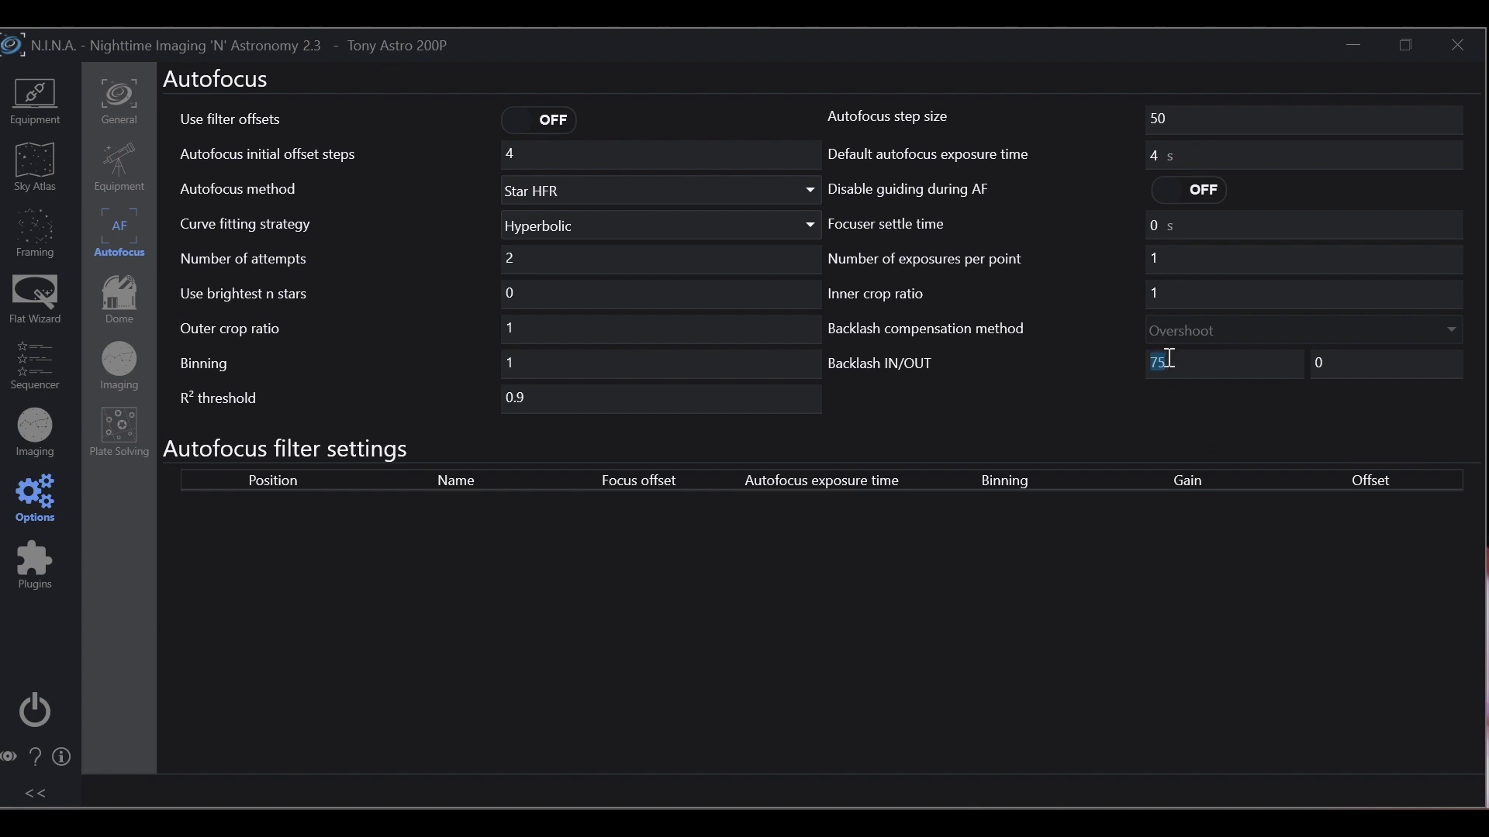
pyautogui.press('BackSpace')
pyautogui.click(18, 435)
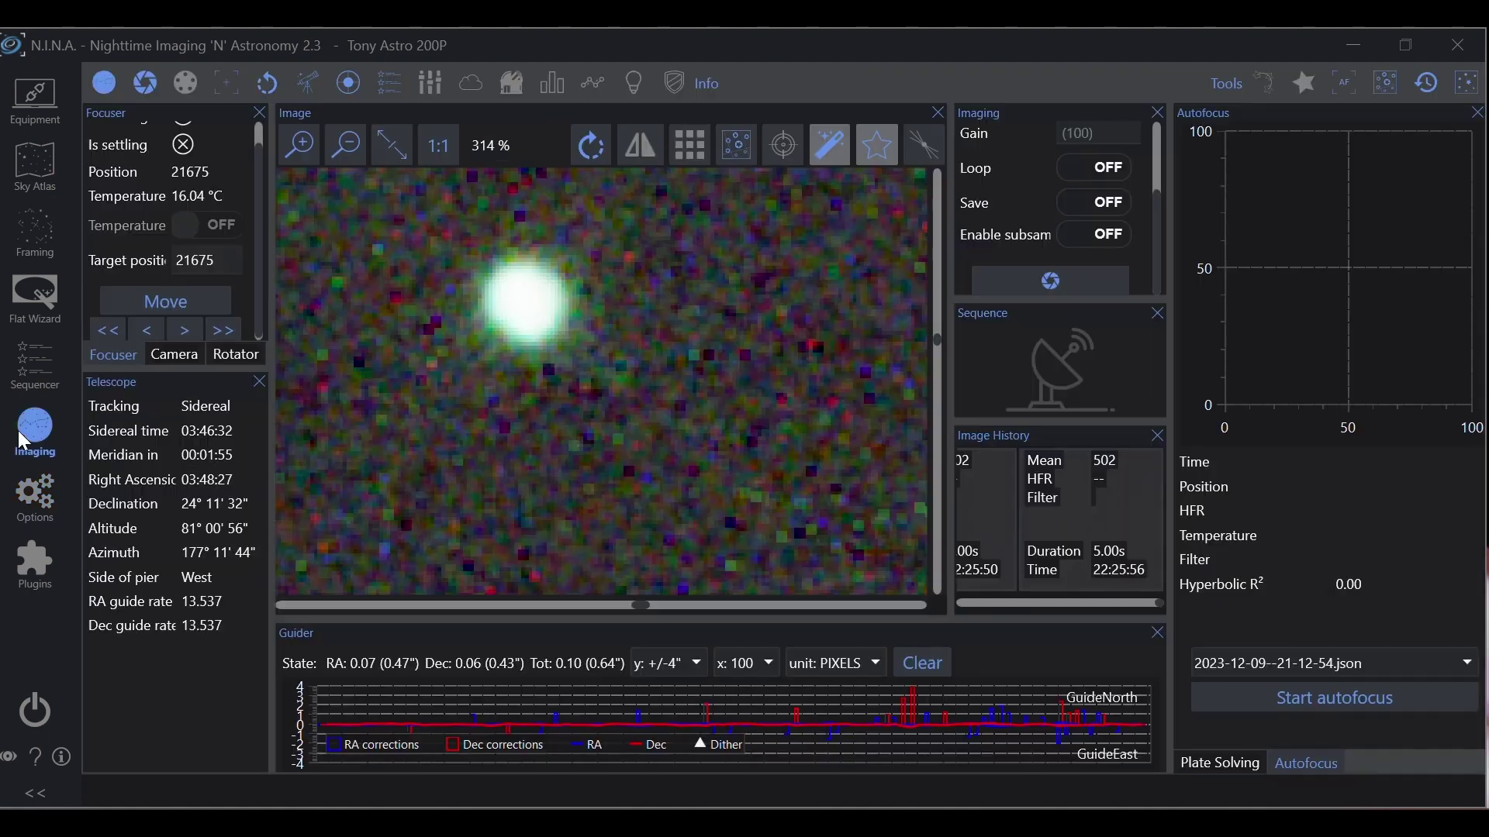
pyautogui.scroll(-5, 713, 410)
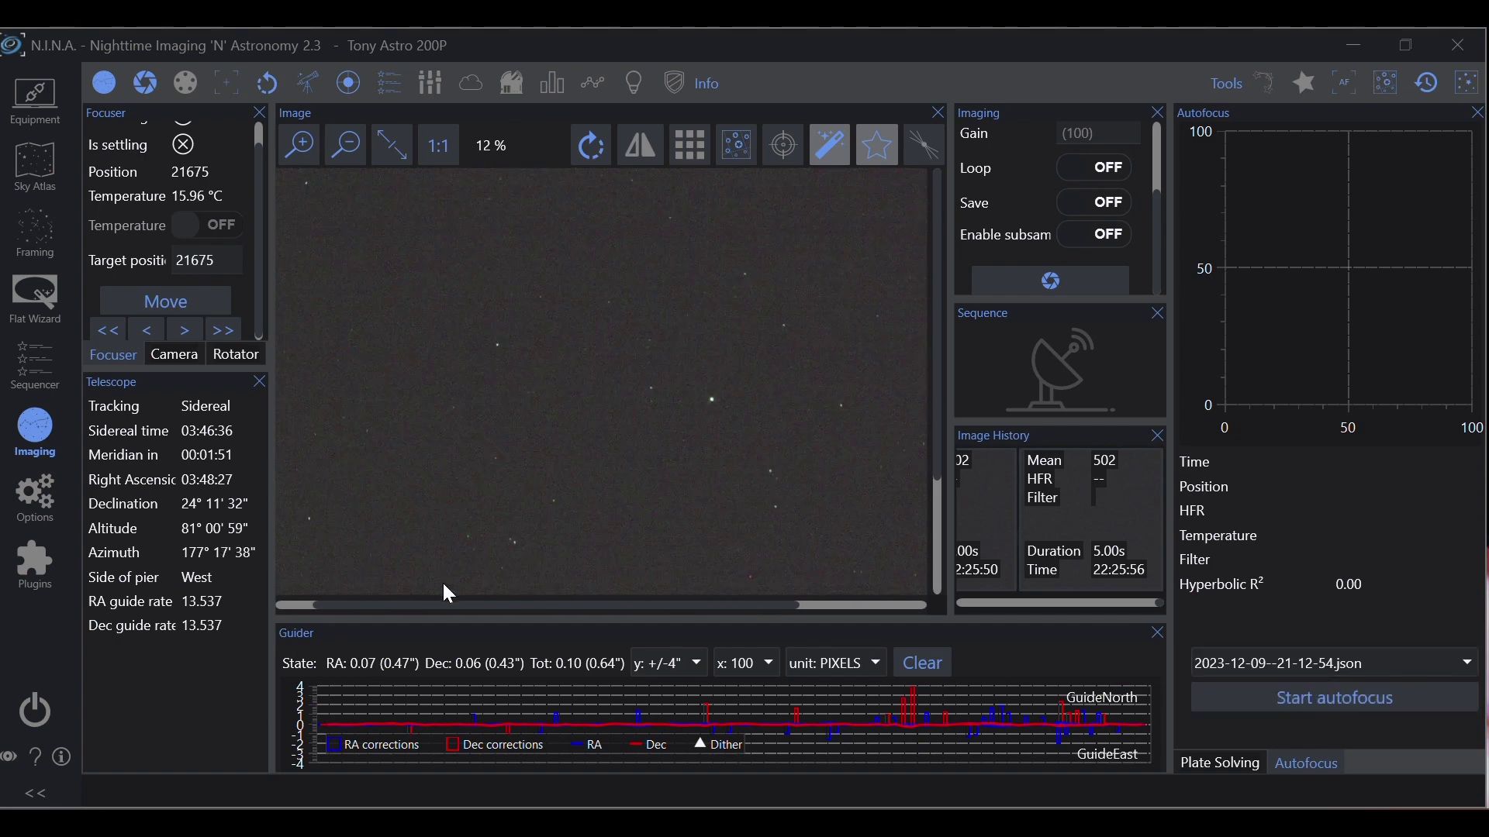
pyautogui.click(51, 494)
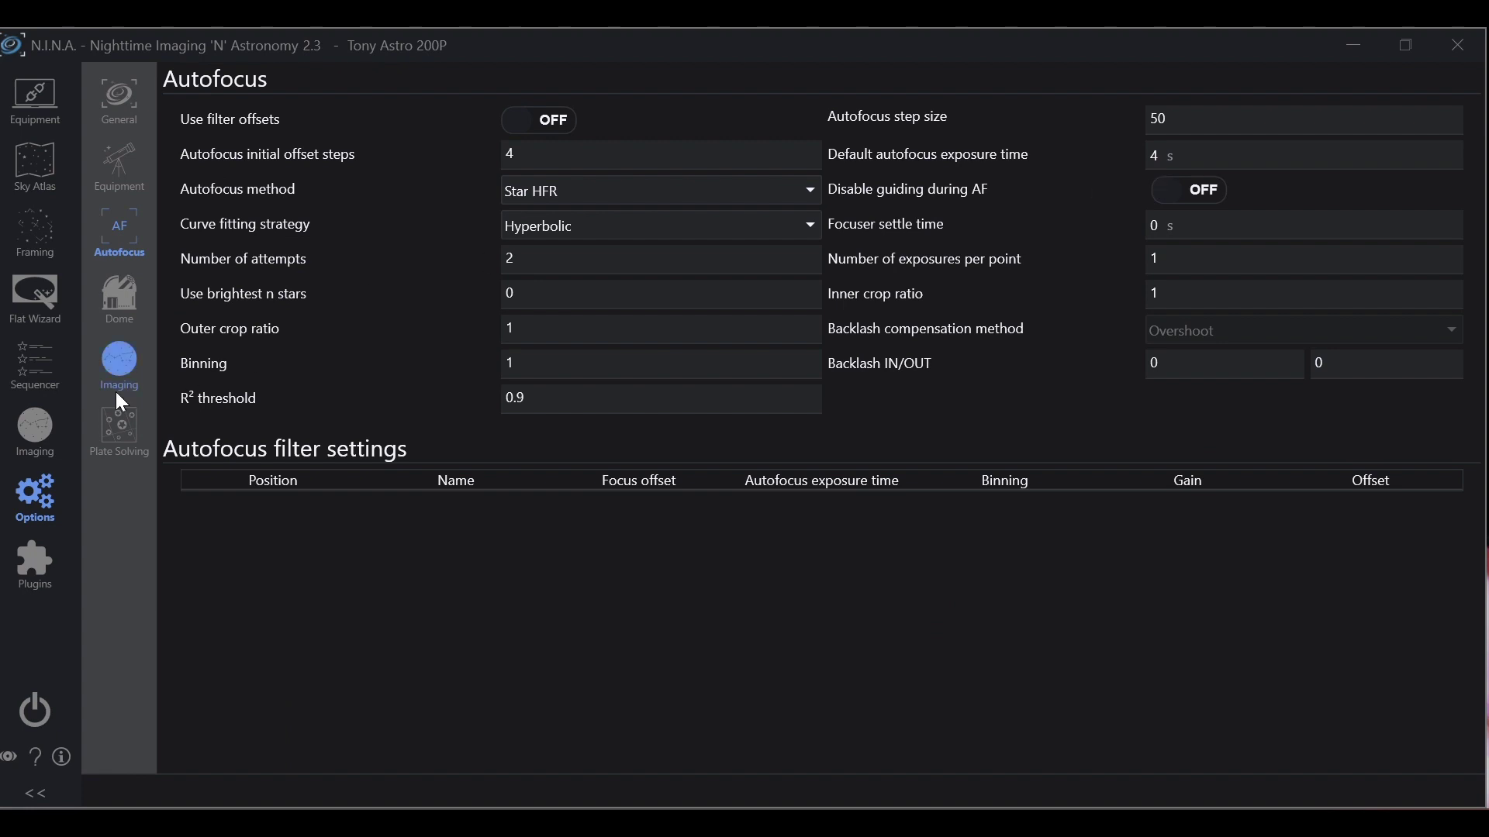
pyautogui.click(34, 428)
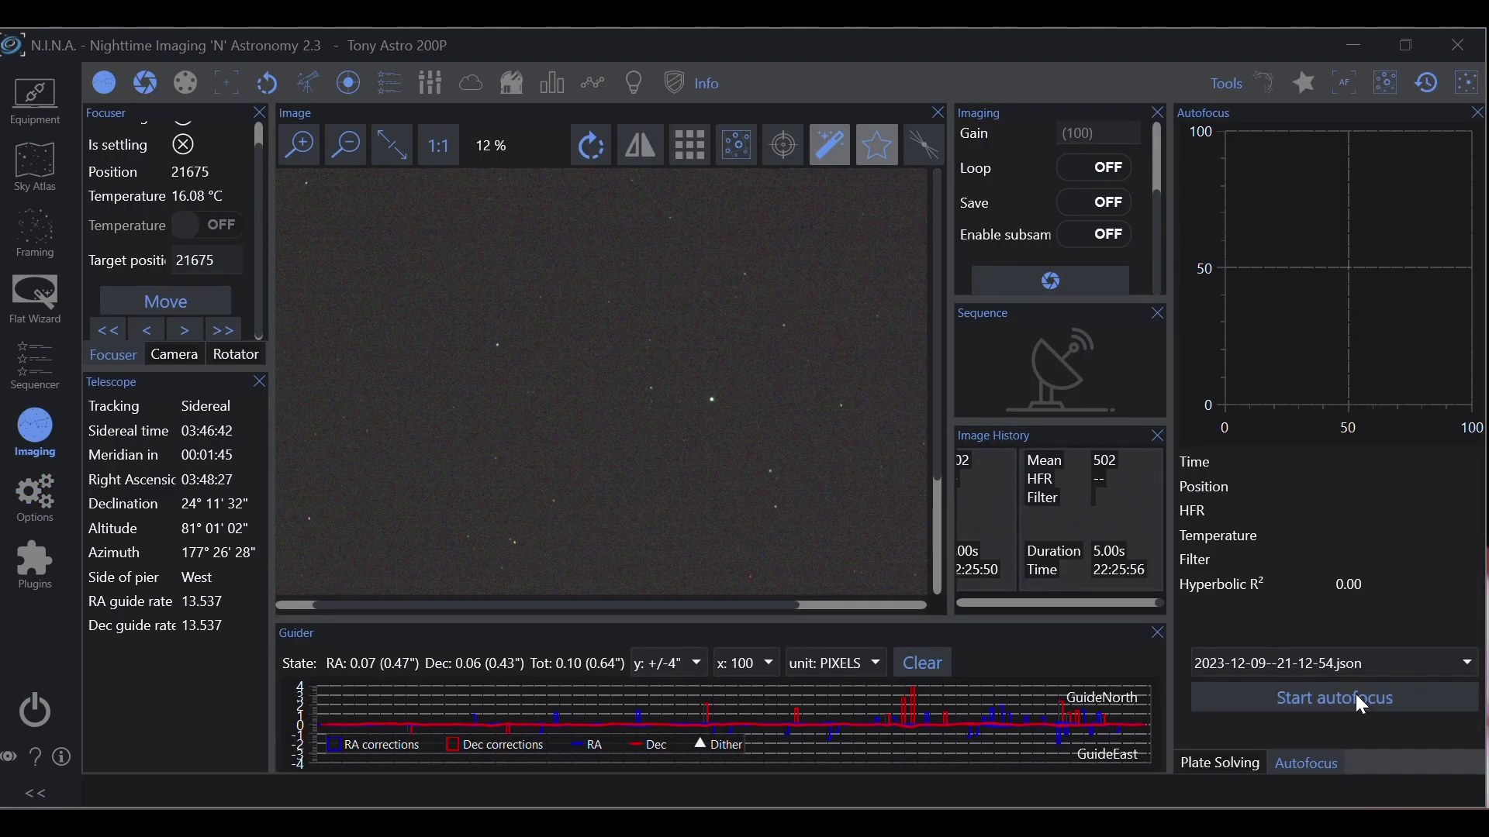
pyautogui.click(1362, 704)
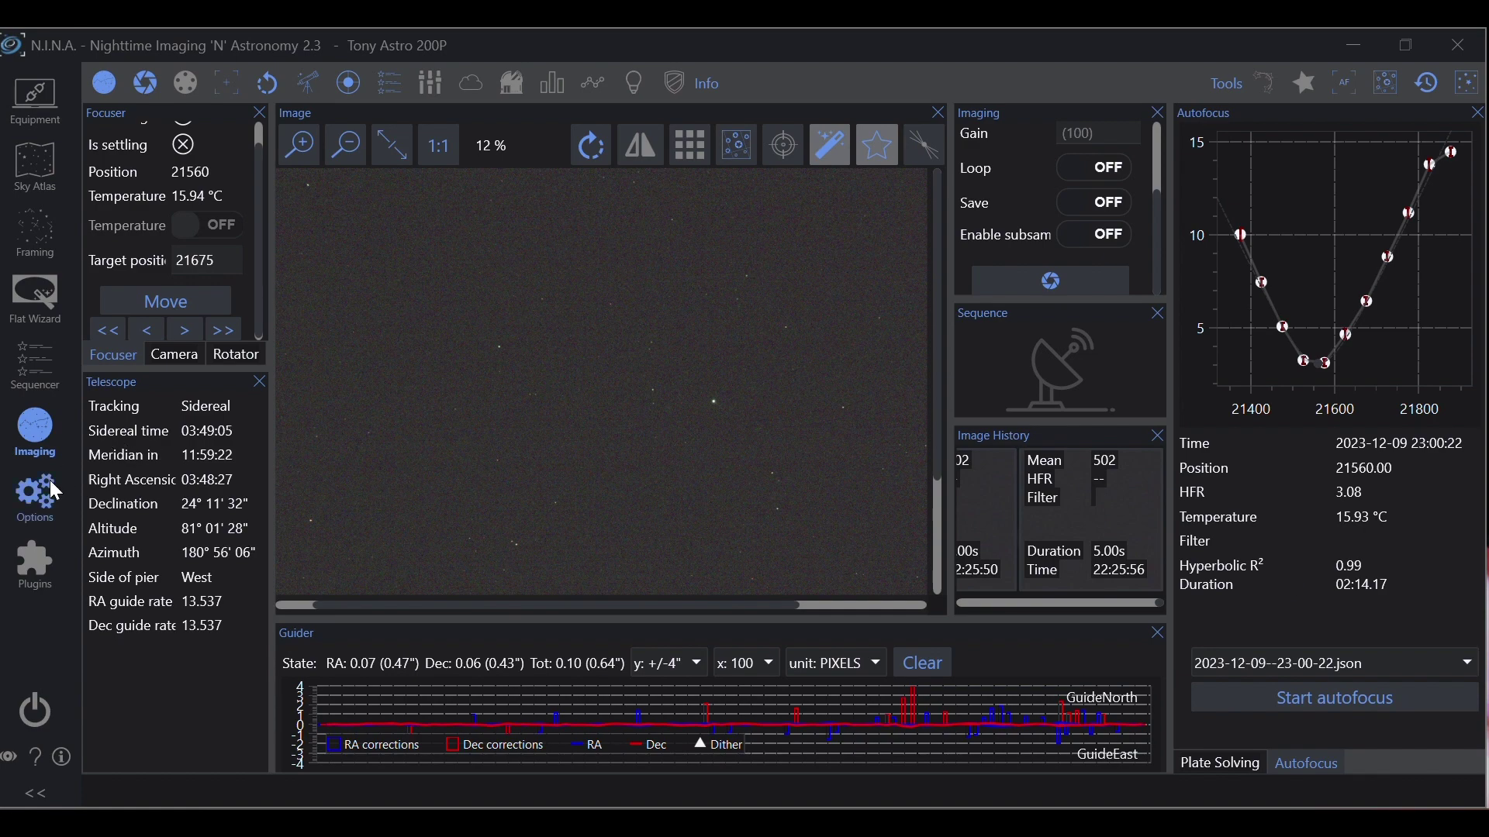
# Bring up the Autofocus options page showing Backlash IN/OUT at 0 and step size 50
pyautogui.click(49, 500)
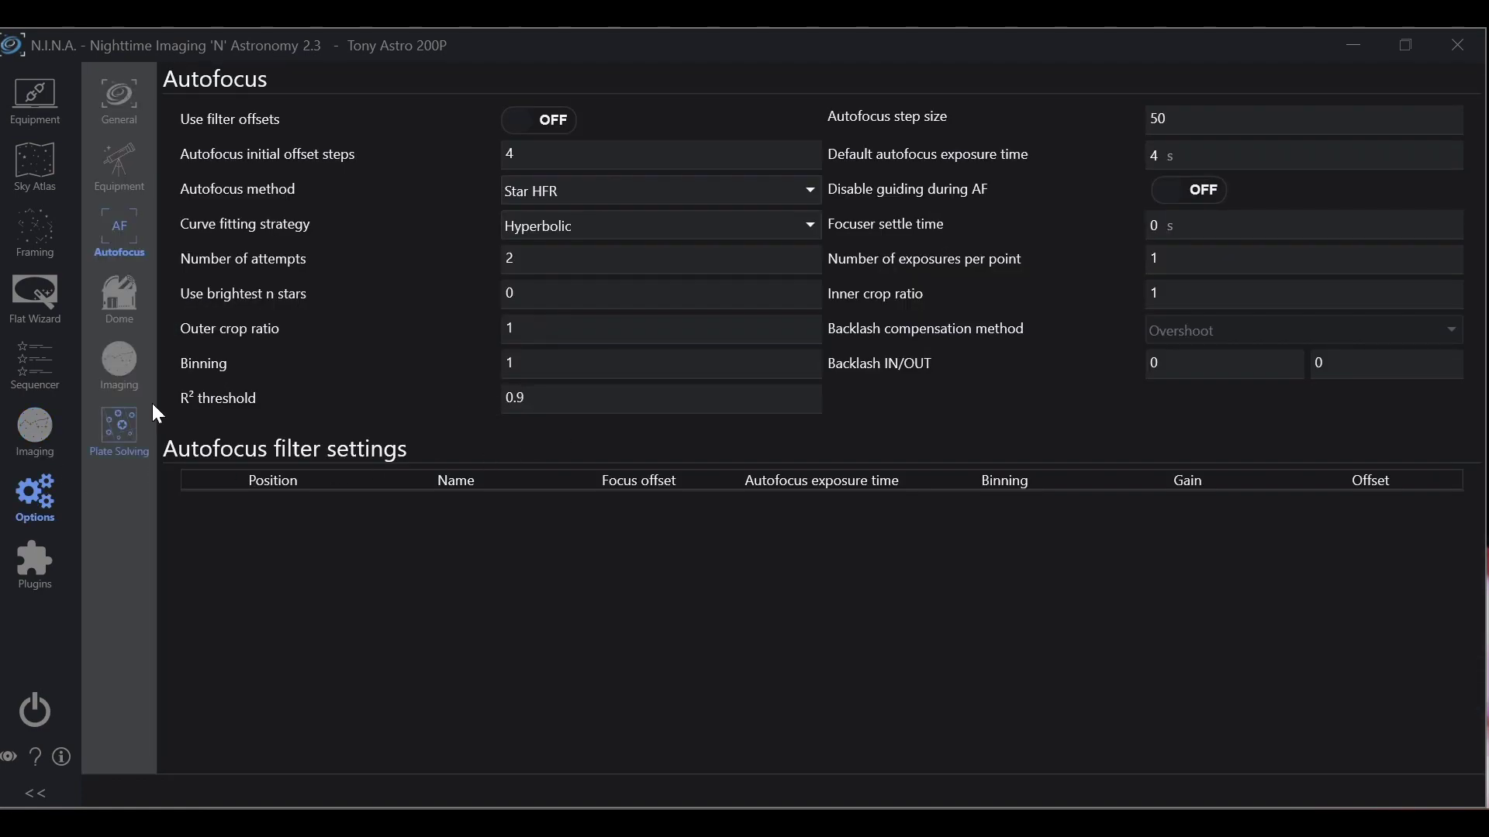
pyautogui.click(48, 436)
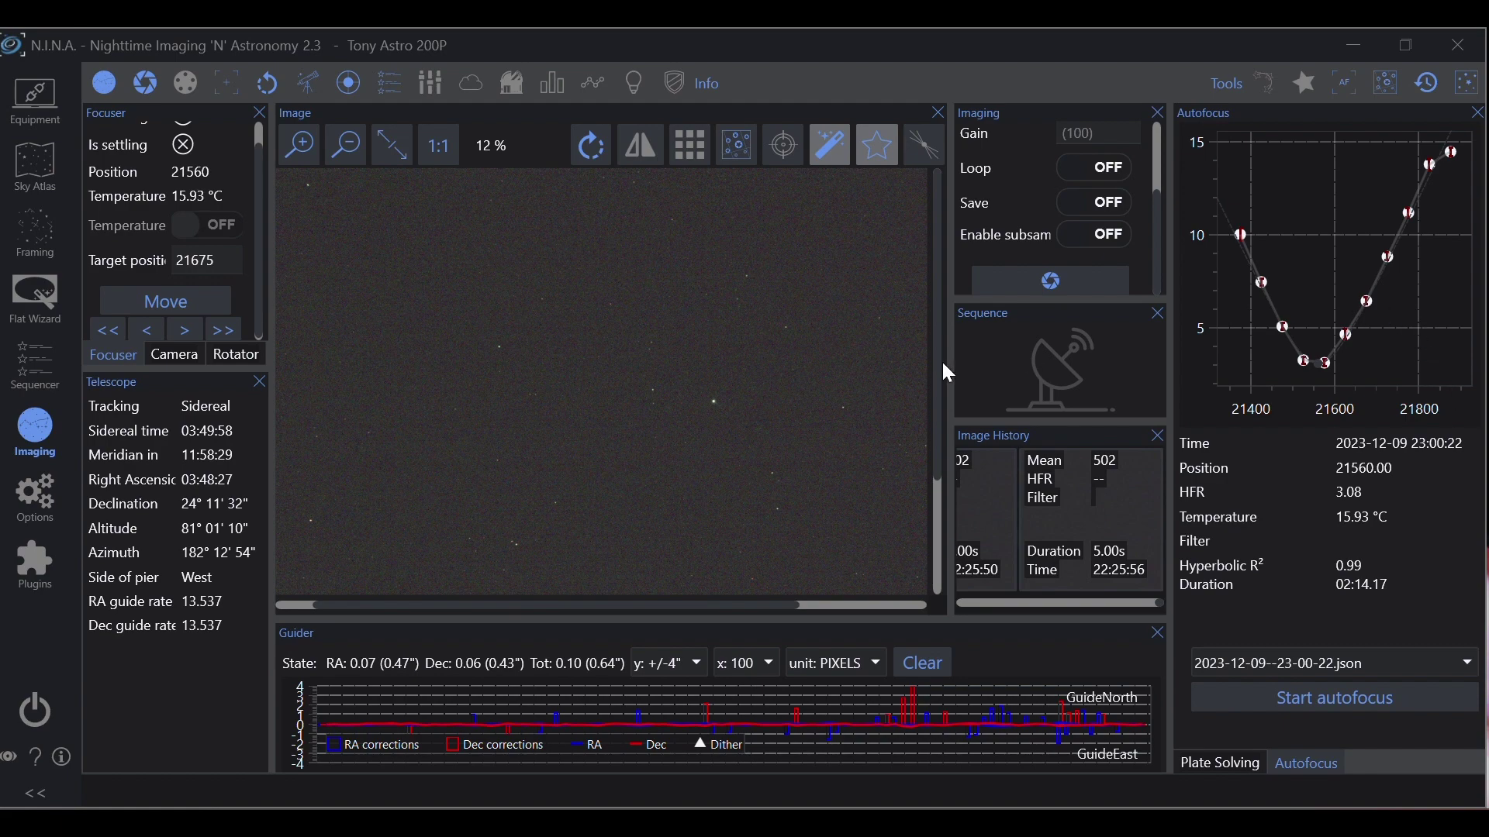
pyautogui.click(48, 498)
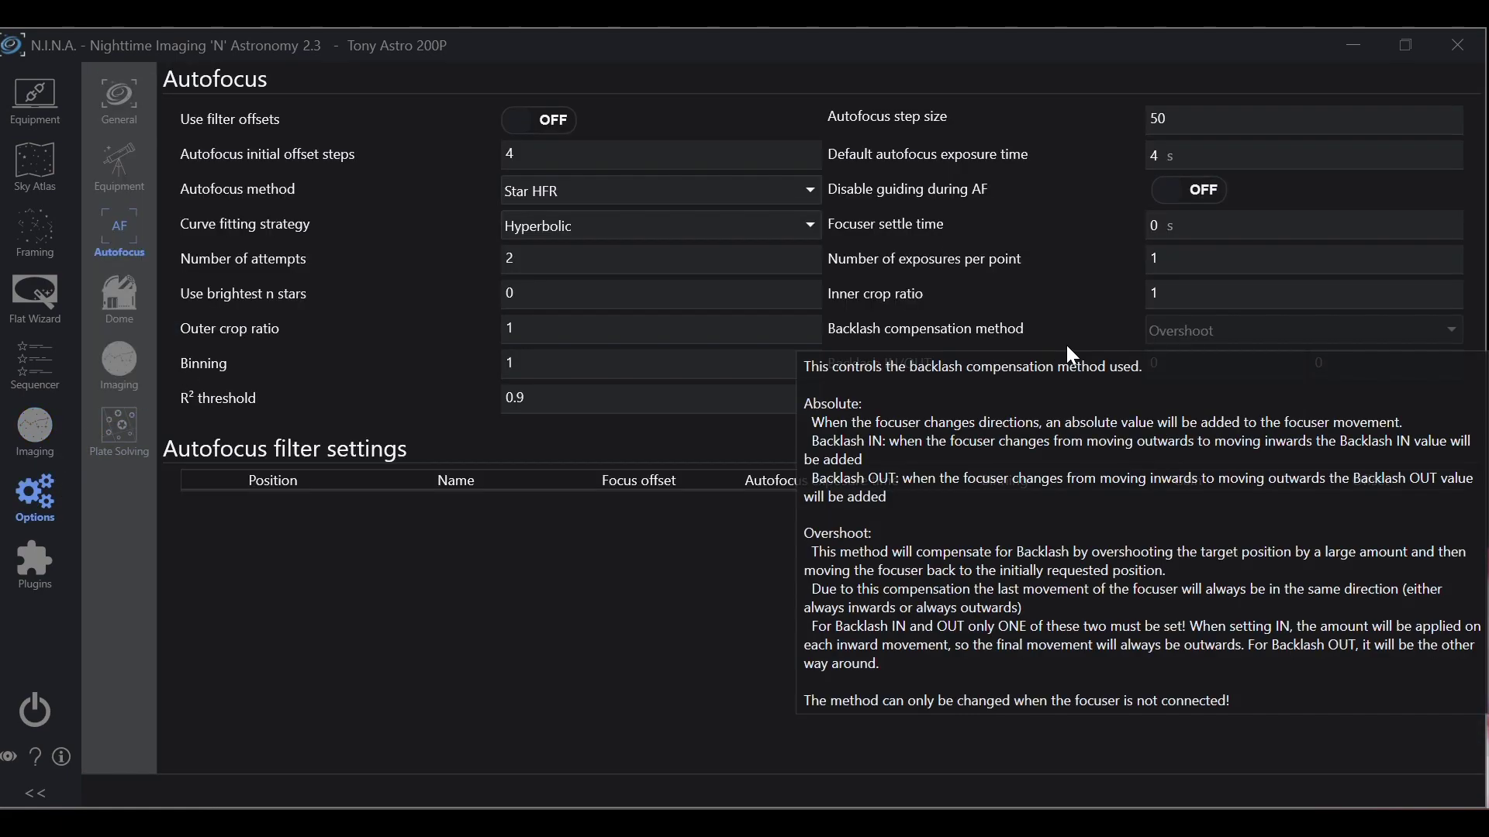
# Replace the Backlash IN value with 50 in the Autofocus options, then return to Imaging
pyautogui.moveTo(1180, 429)
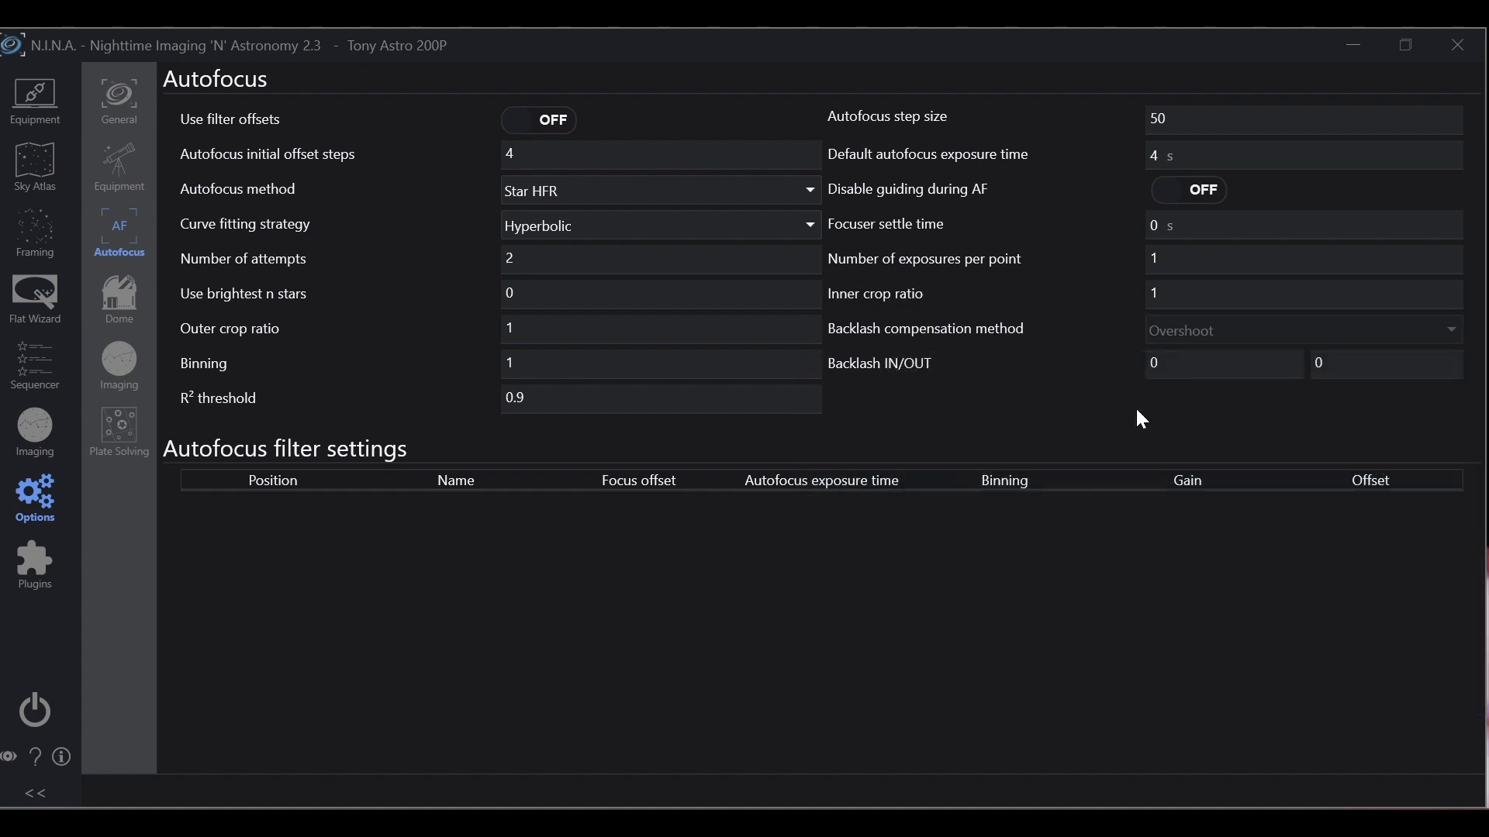
pyautogui.doubleClick(1164, 364)
pyautogui.click(35, 427)
# Run a new autofocus with Backlash IN 50, then reopen the Autofocus settings page
pyautogui.click(1352, 701)
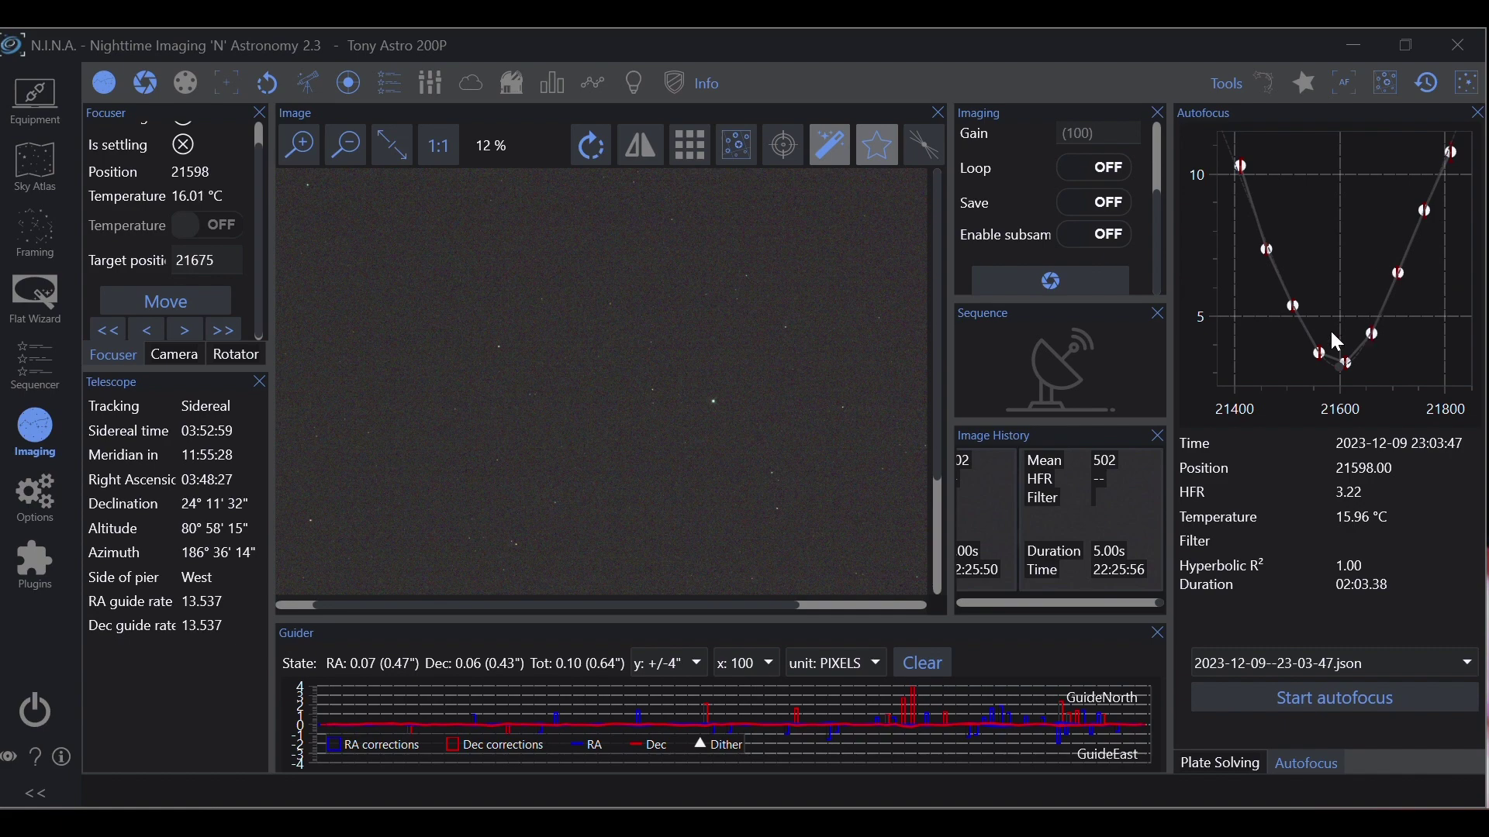
pyautogui.click(51, 505)
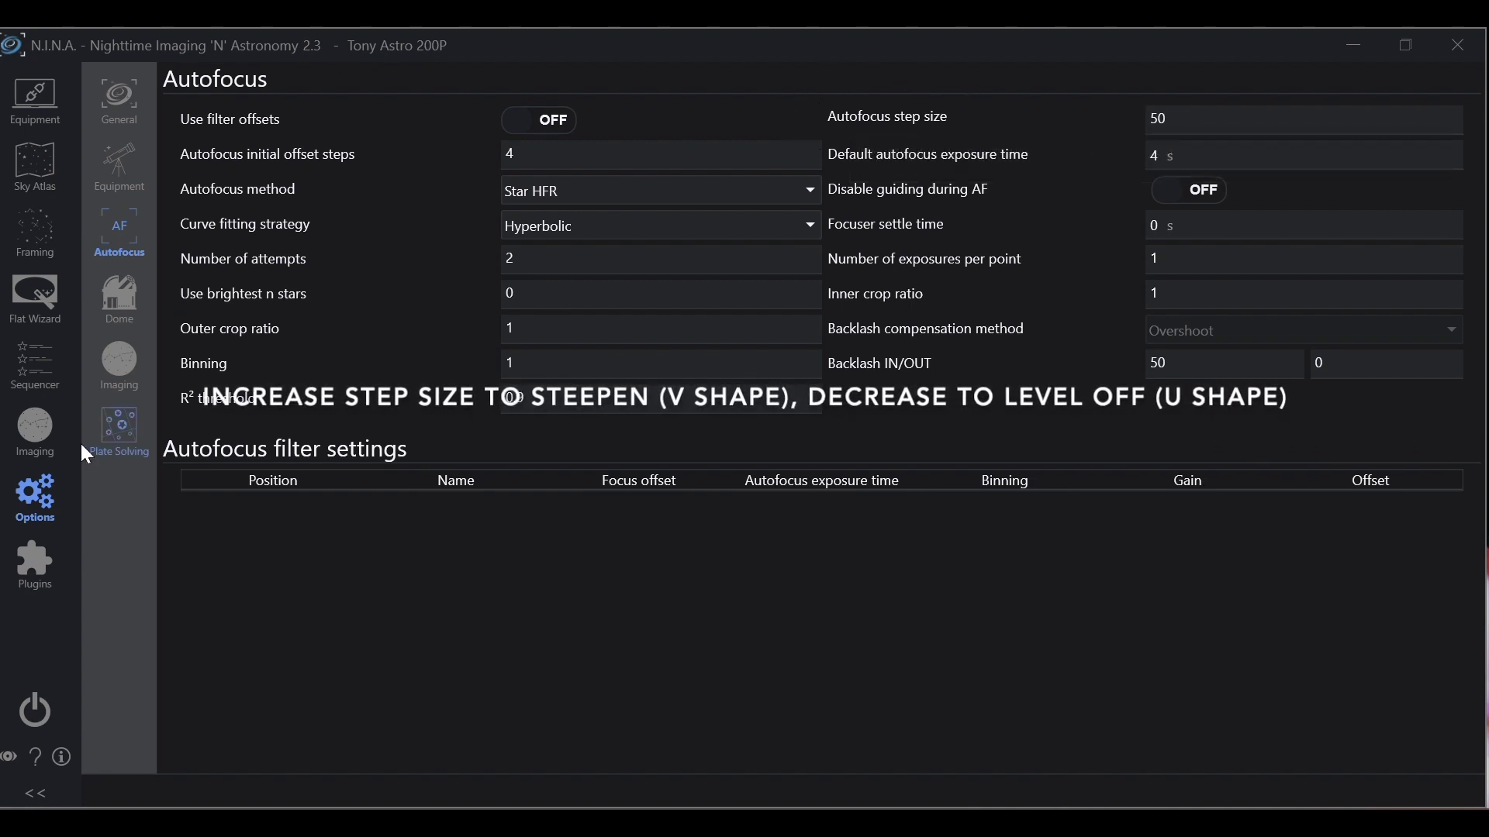
# Go back to the Imaging view and start a fresh autofocus run from the Autofocus panel
pyautogui.click(37, 422)
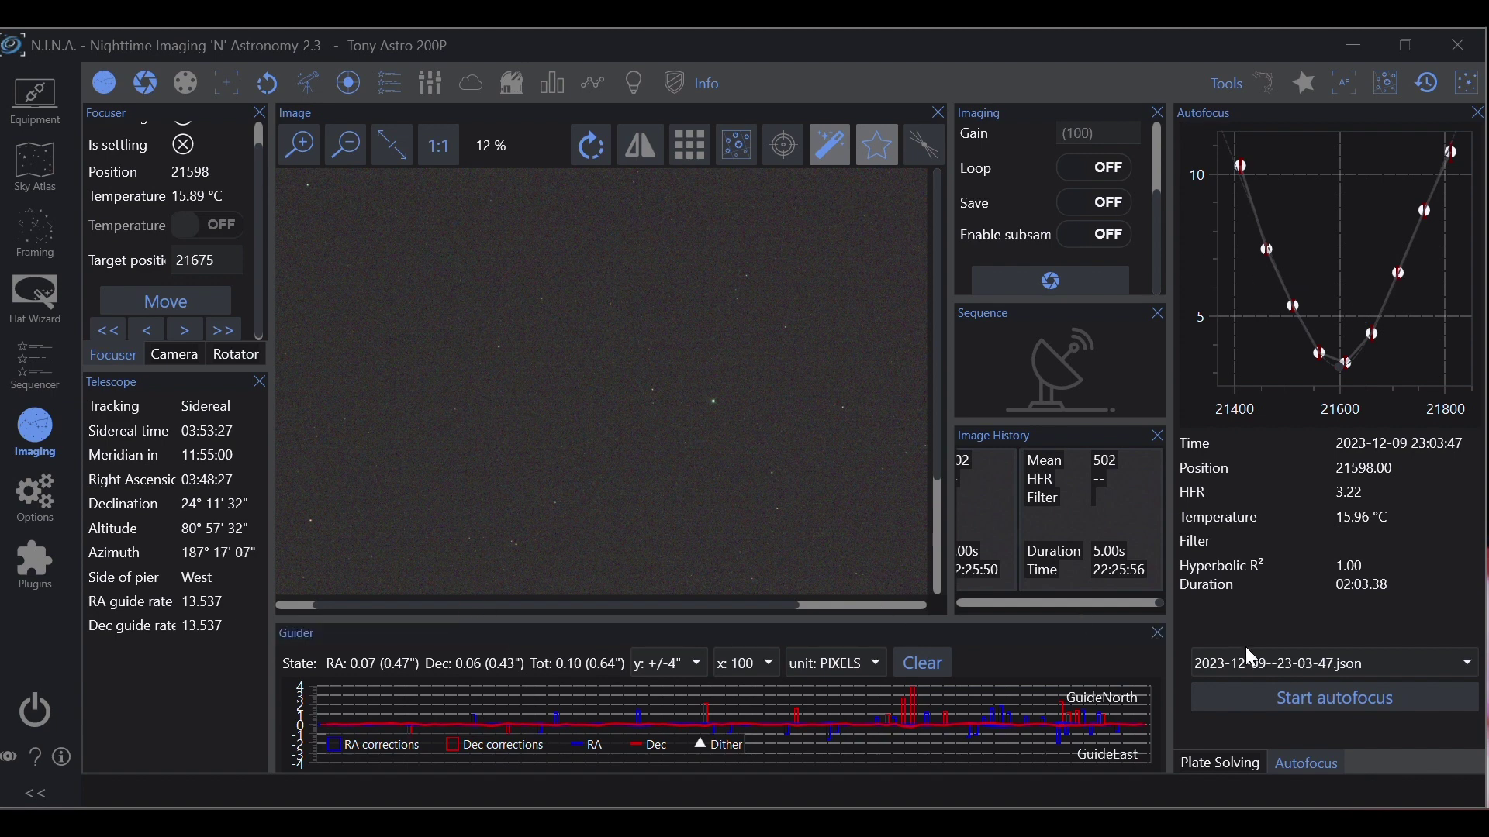
pyautogui.click(1328, 695)
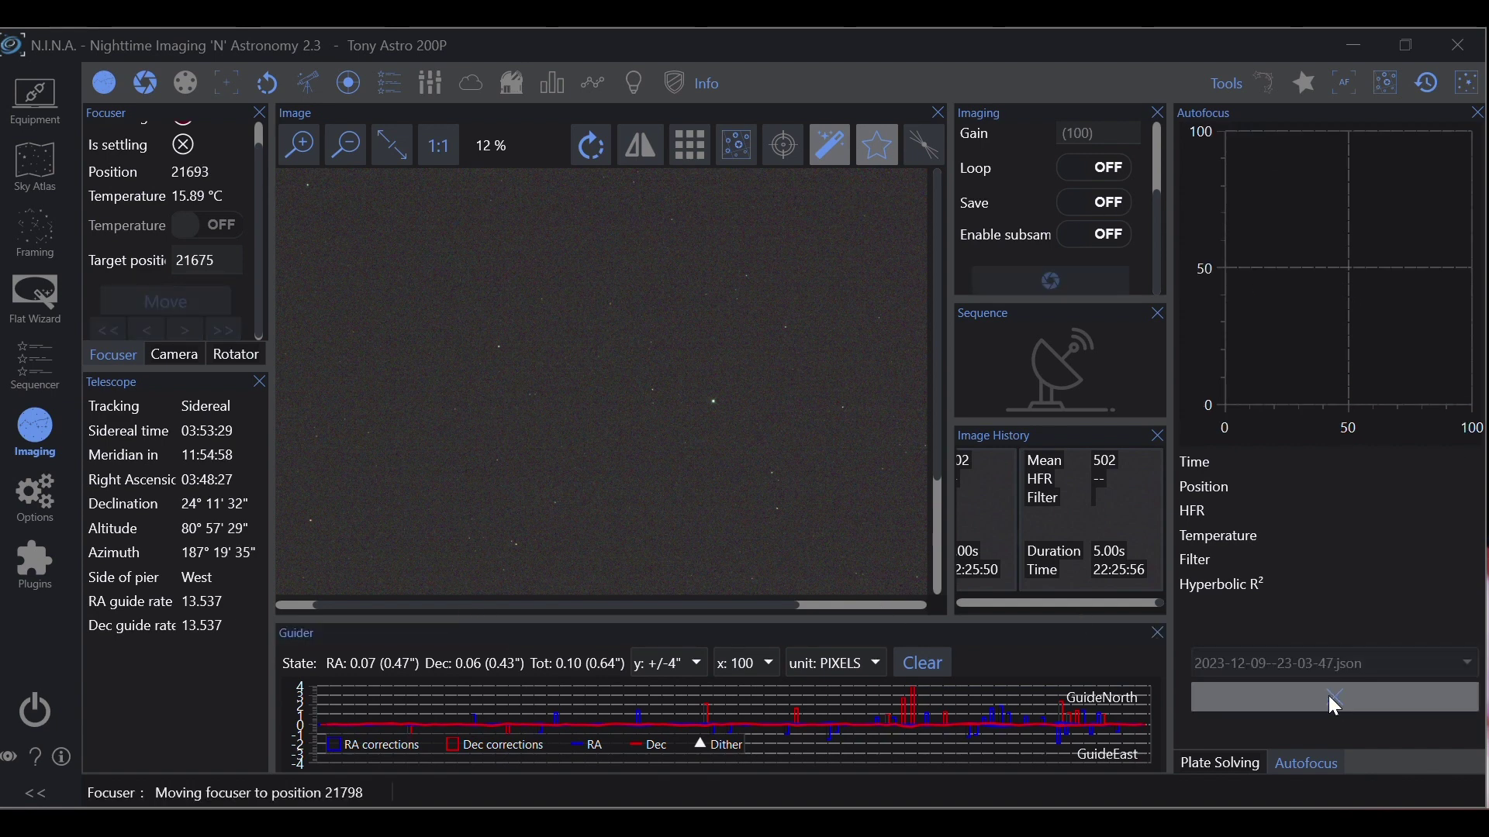